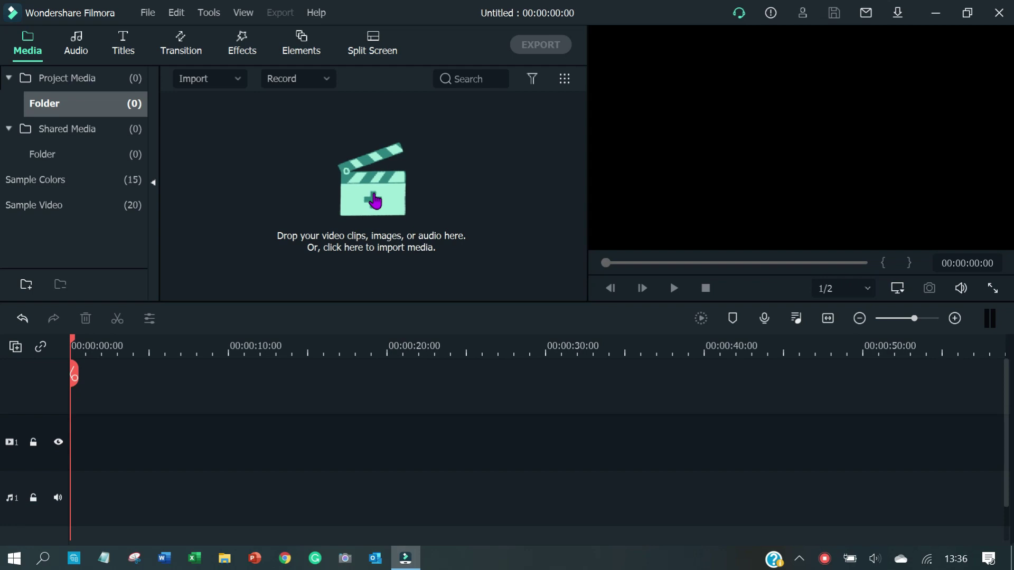
Import the social media, Money, Shopping and Café clips into the project media.
{"action": "left_click", "coordinate": [375, 200]}
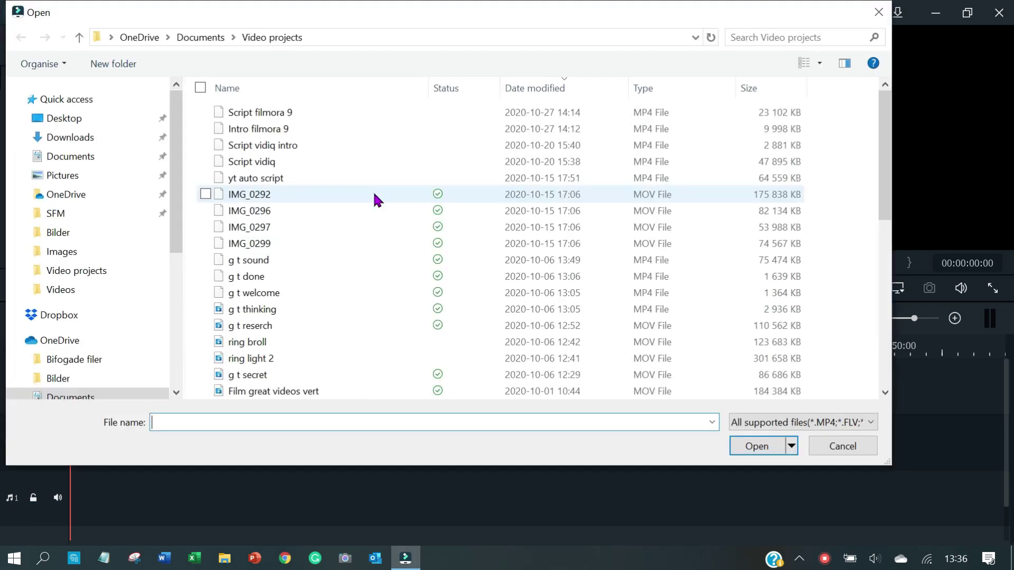
{"action": "scroll", "coordinate": [260, 249], "scroll_direction": "down", "scroll_amount": 8}
{"action": "left_click", "coordinate": [260, 247]}
{"action": "left_click", "coordinate": [259, 262], "text": "ctrl"}
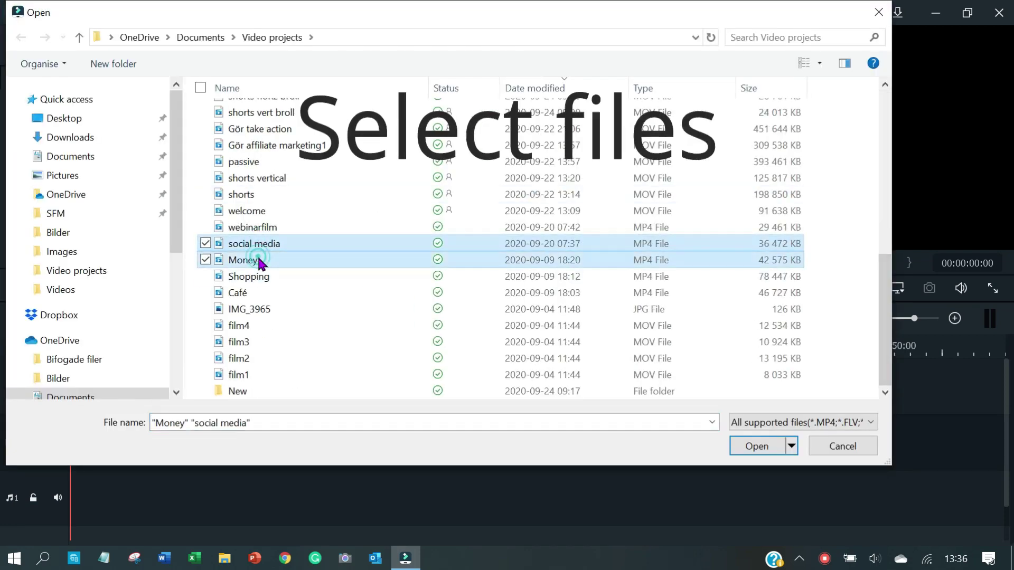
{"action": "left_click", "coordinate": [259, 277], "text": "ctrl"}
{"action": "left_click", "coordinate": [259, 293], "text": "ctrl"}
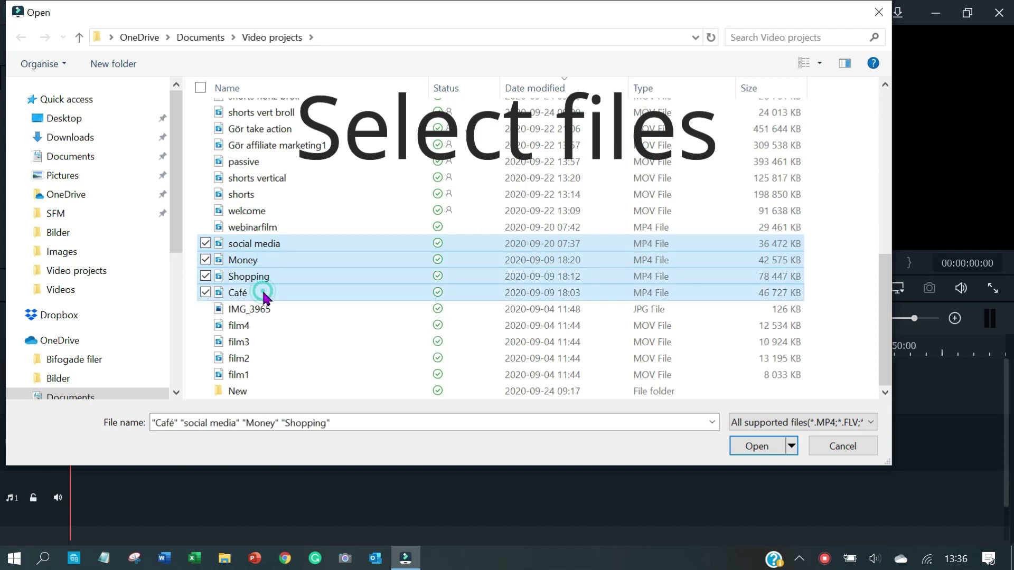
{"action": "left_click", "coordinate": [759, 454]}
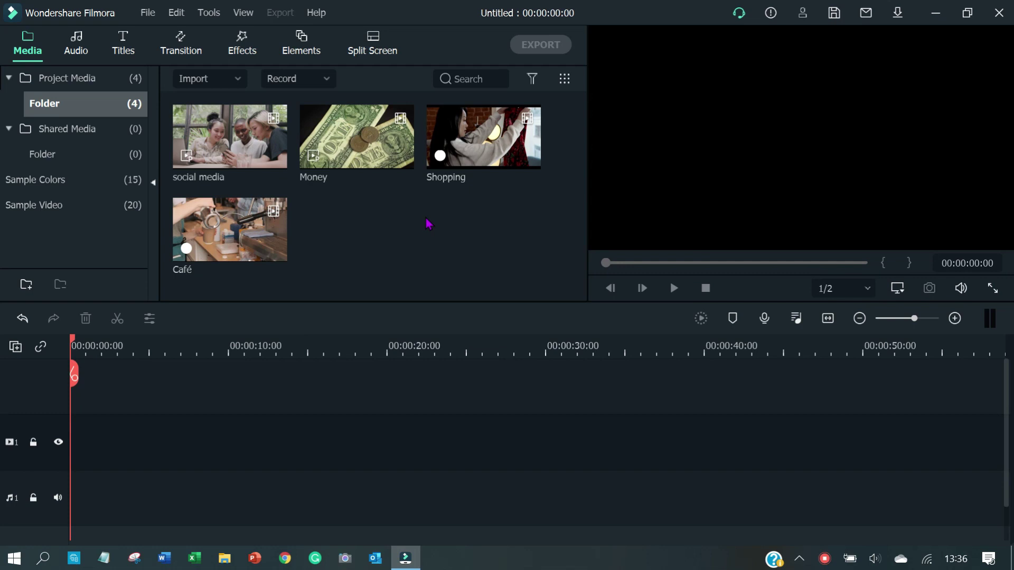
Save the project under the name 'weekend fun'.
{"action": "left_click", "coordinate": [148, 12]}
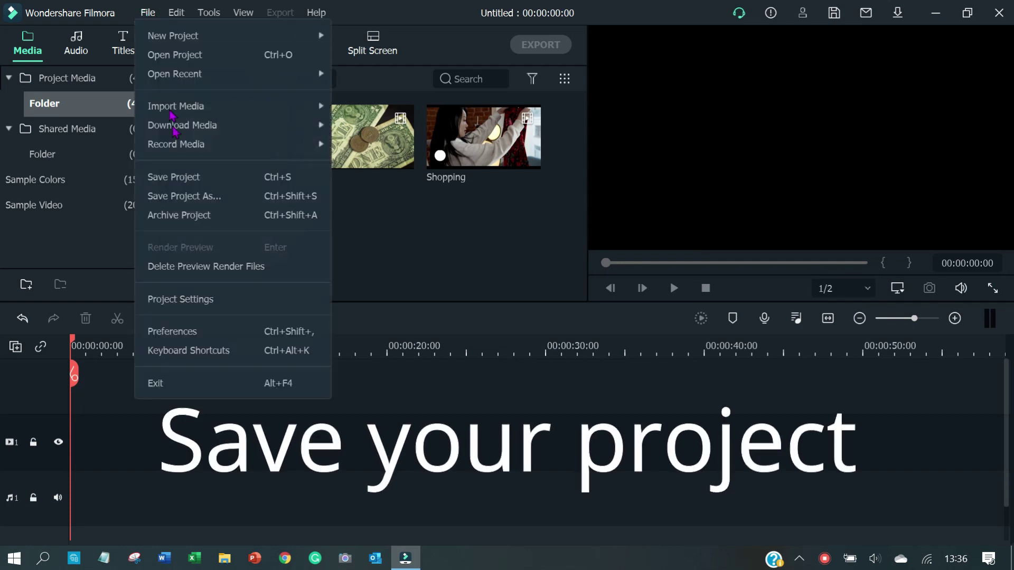
{"action": "left_click", "coordinate": [199, 196]}
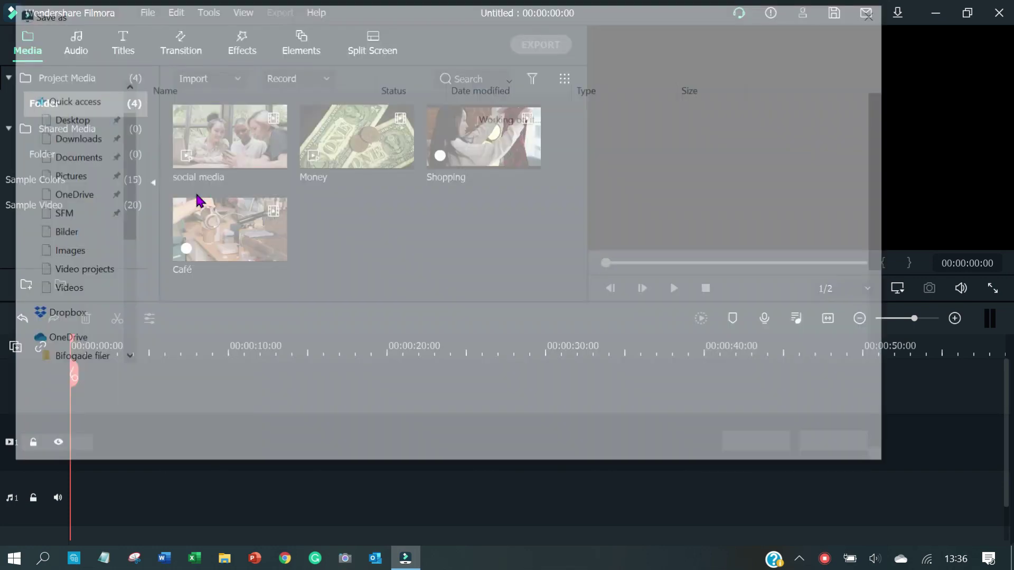
{"action": "type", "text": "weeke"}
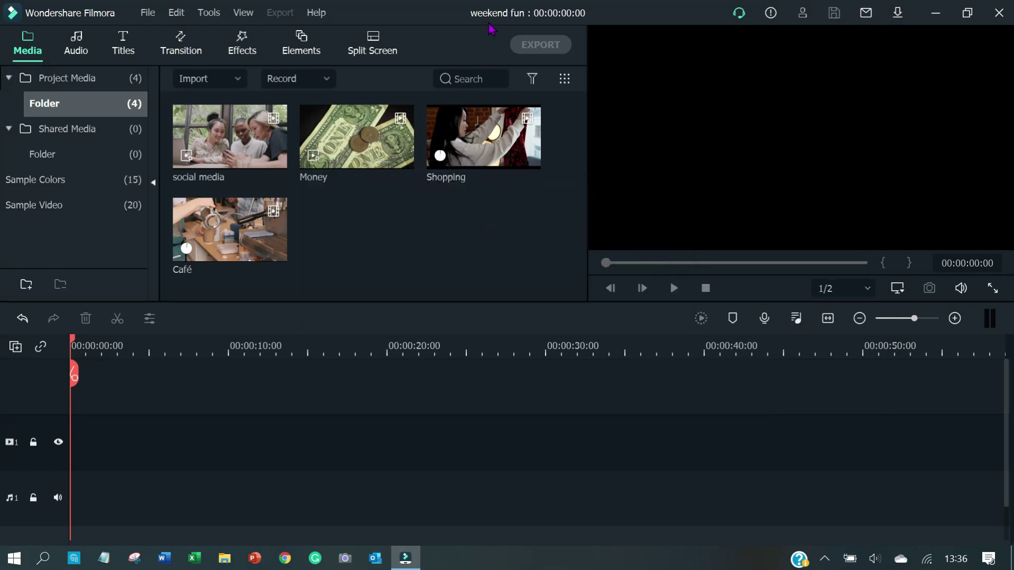
Preview the Shopping clip, place it on the timeline, and keep 1920 x 1080 25fps project settings.
{"action": "left_click", "coordinate": [507, 137]}
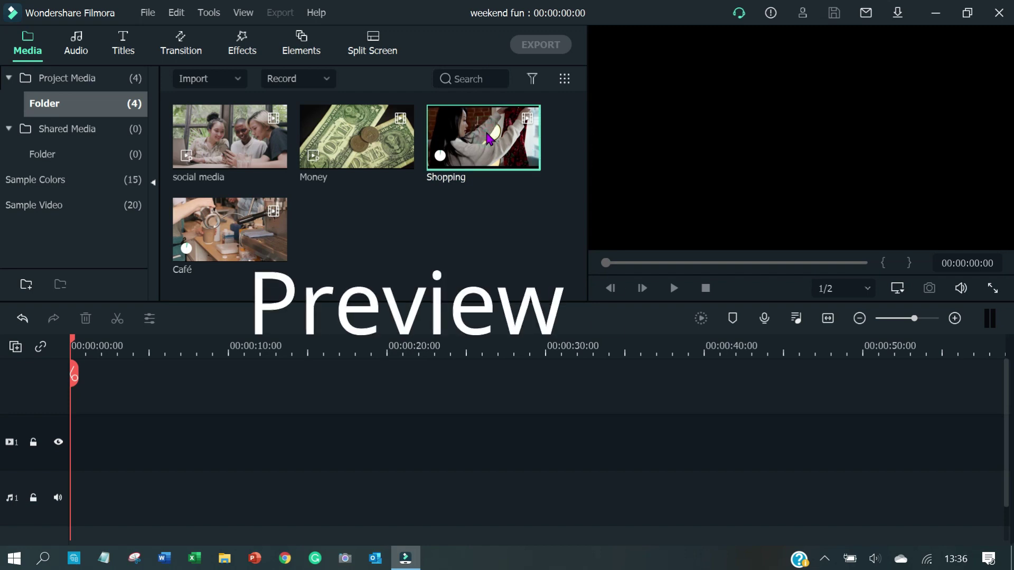
{"action": "left_click", "coordinate": [673, 288]}
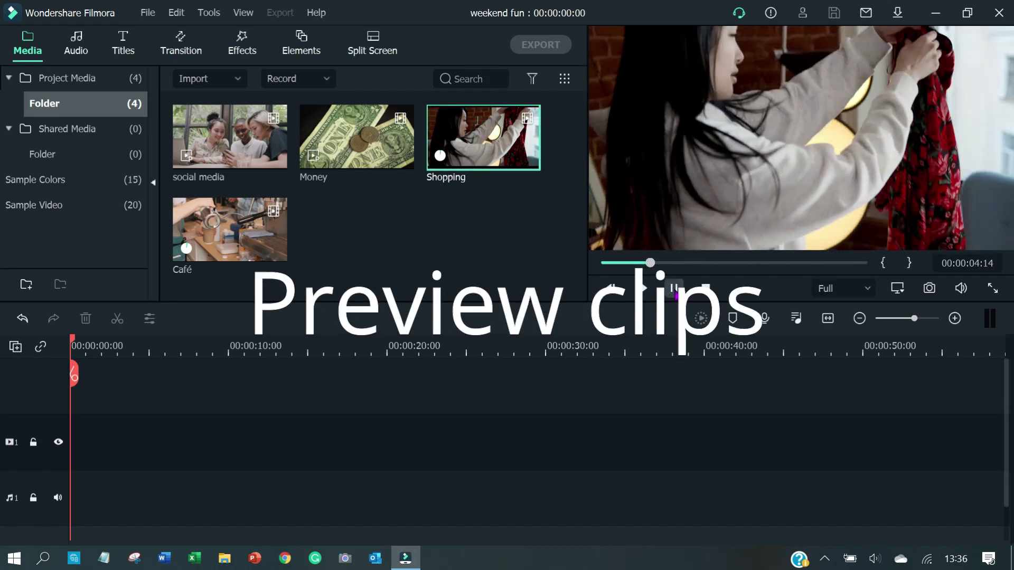
{"action": "left_click", "coordinate": [674, 289]}
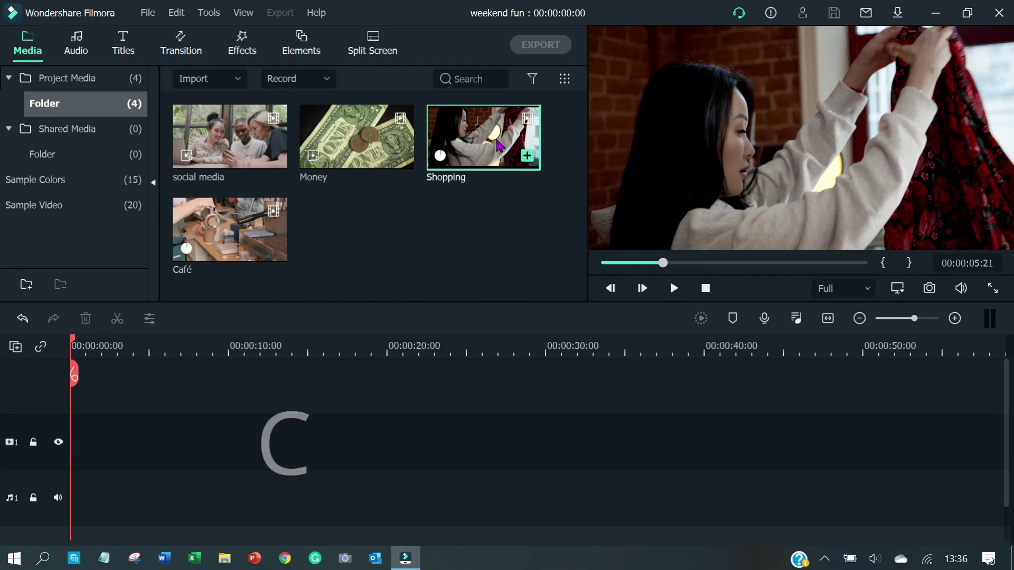
{"action": "left_click_drag", "start_coordinate": [491, 138], "coordinate": [73, 454]}
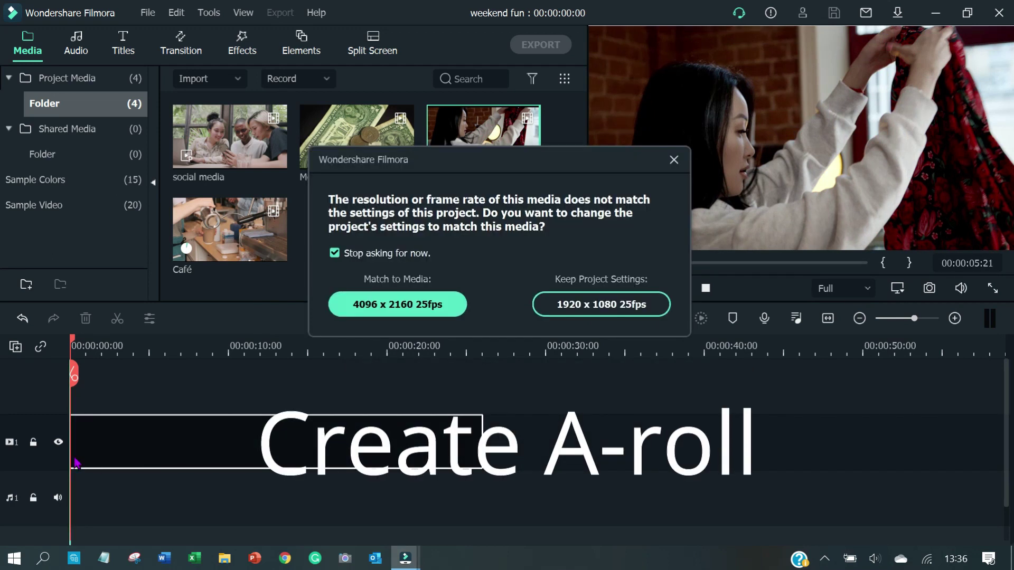
{"action": "left_click", "coordinate": [594, 314]}
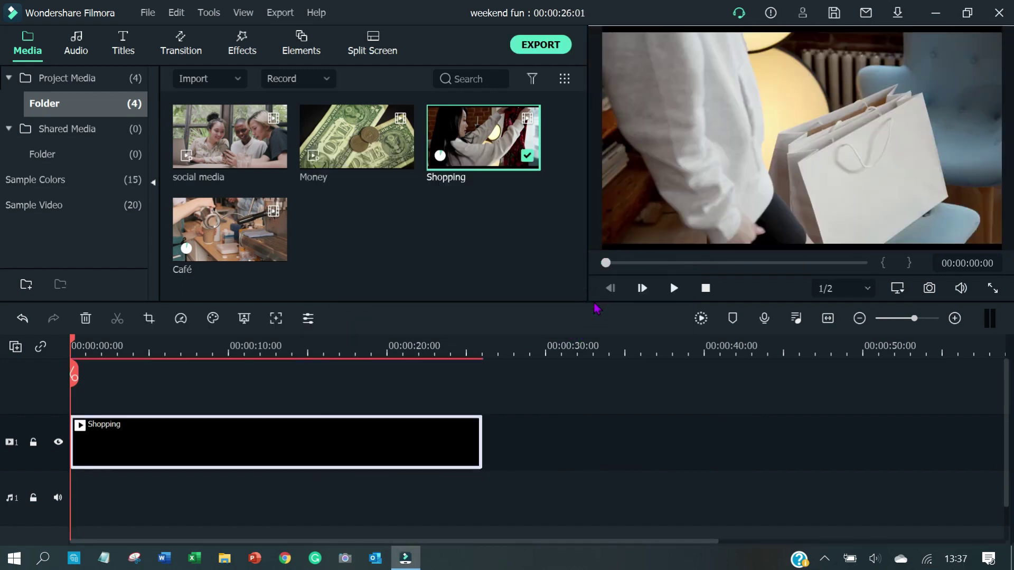
Cut away the first second of the Shopping clip.
{"action": "left_click", "coordinate": [828, 318]}
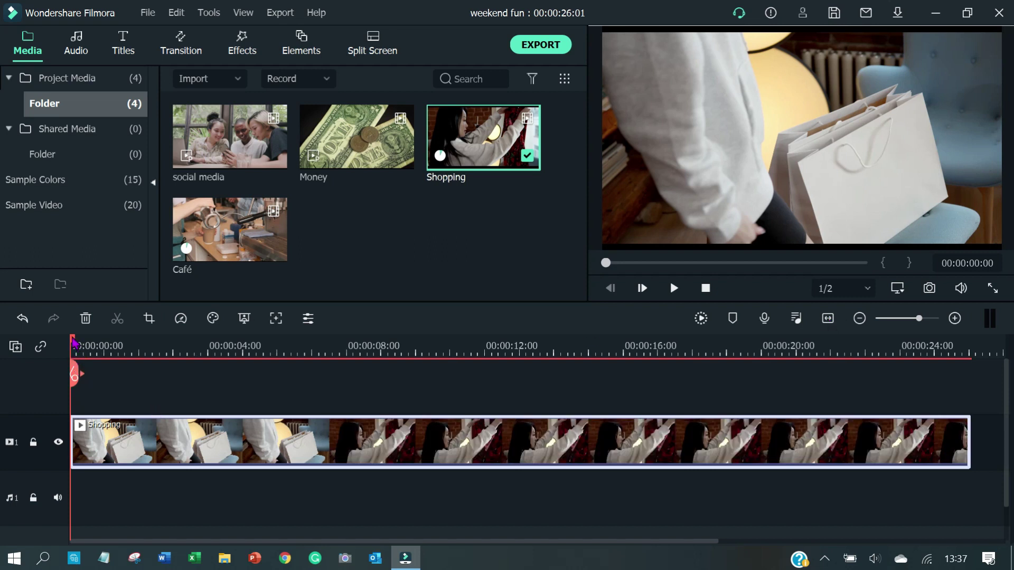
{"action": "left_click_drag", "start_coordinate": [74, 347], "coordinate": [105, 348]}
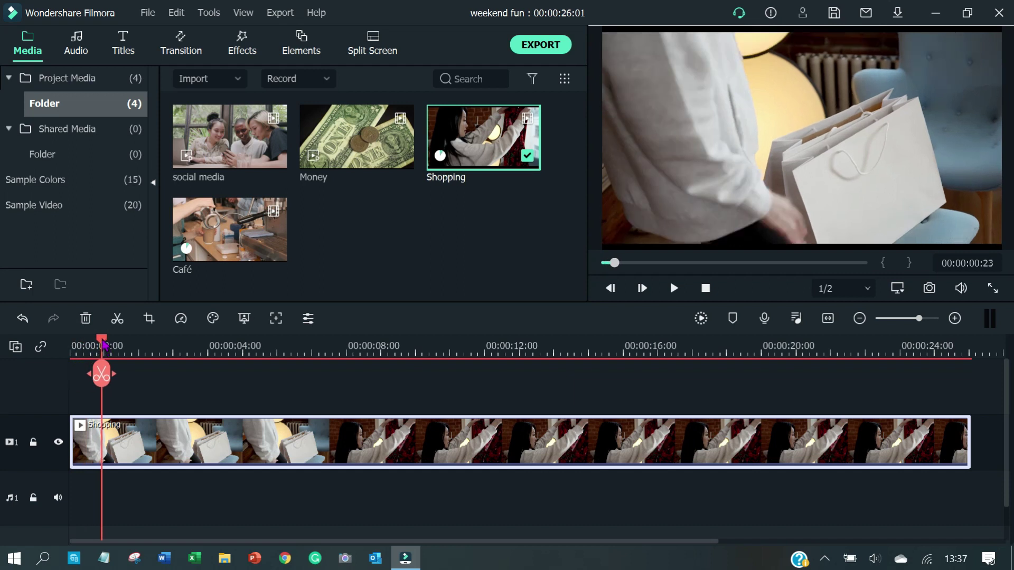
{"action": "left_click_drag", "start_coordinate": [104, 346], "coordinate": [131, 346]}
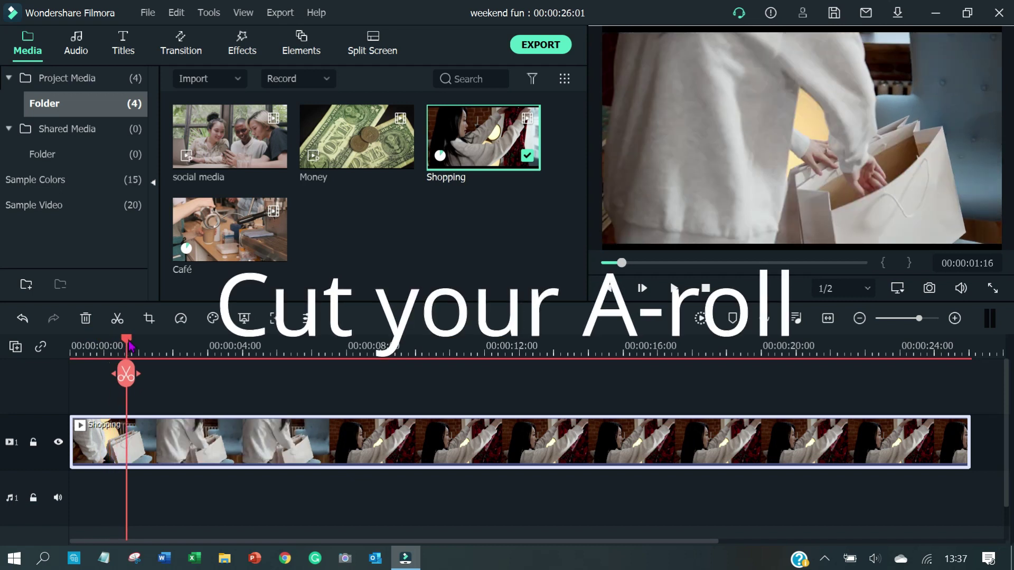
{"action": "left_click", "coordinate": [126, 375]}
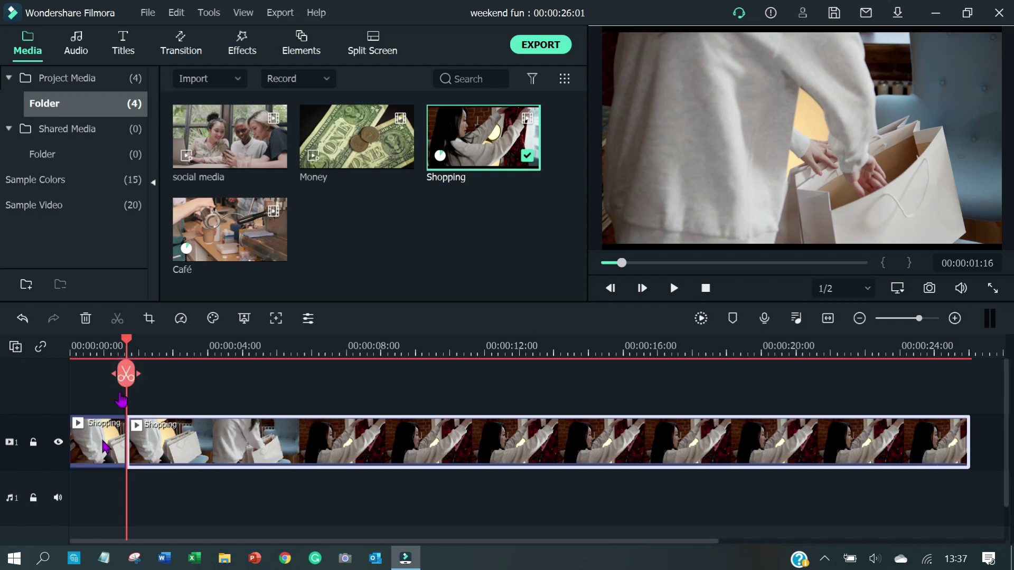
{"action": "left_click", "coordinate": [104, 448]}
{"action": "key", "text": "Delete"}
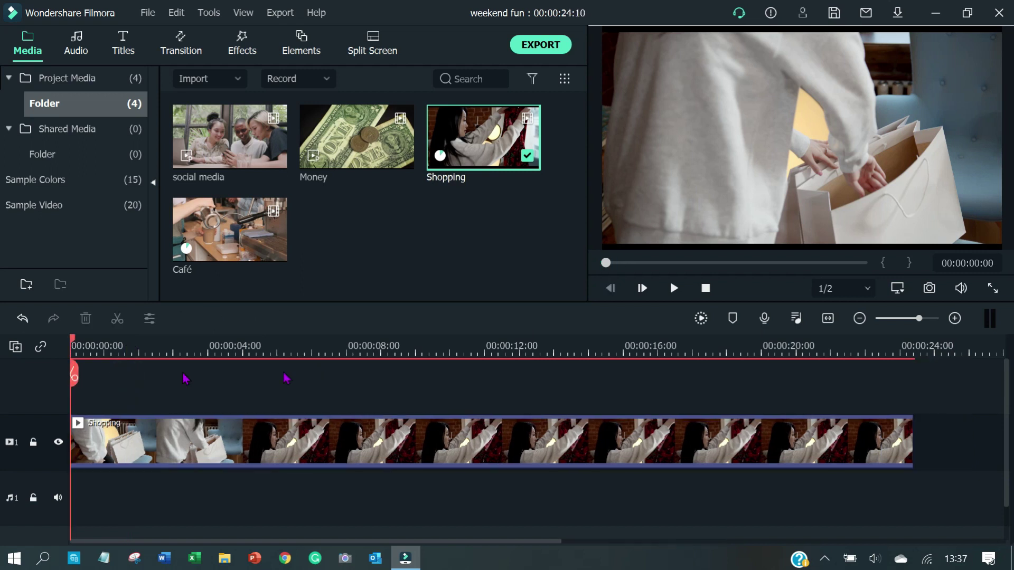
Cut off Shopping's final frames and return the playhead to the start.
{"action": "left_click_drag", "start_coordinate": [305, 351], "coordinate": [898, 370]}
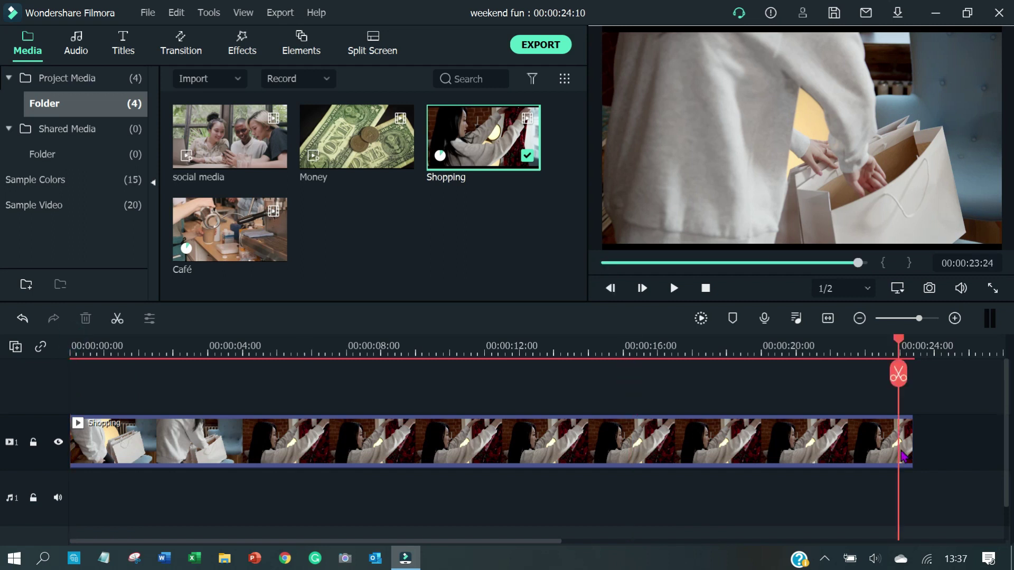
{"action": "left_click", "coordinate": [899, 375]}
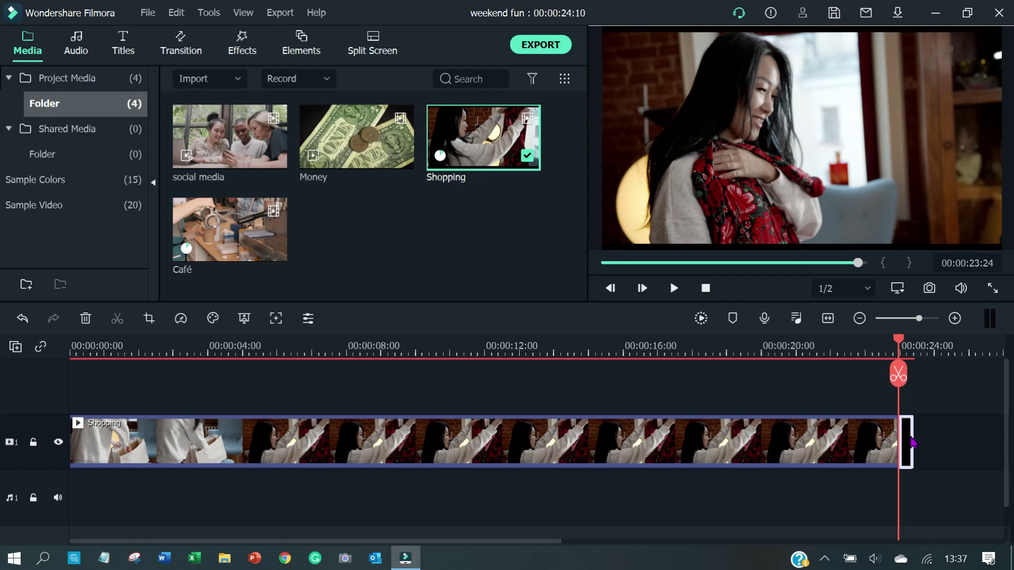
{"action": "key", "text": "Delete"}
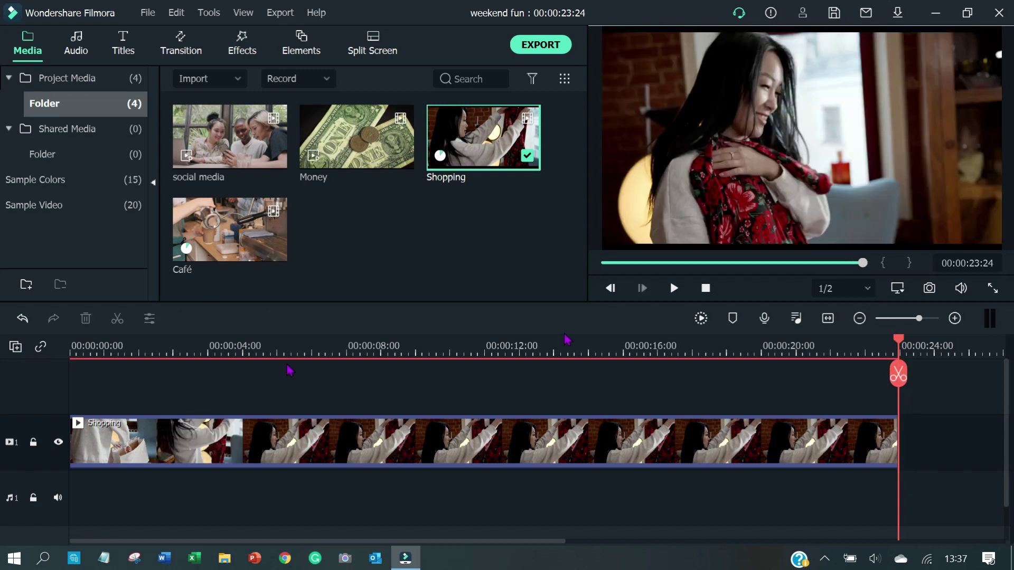
{"action": "left_click_drag", "start_coordinate": [289, 371], "coordinate": [57, 379]}
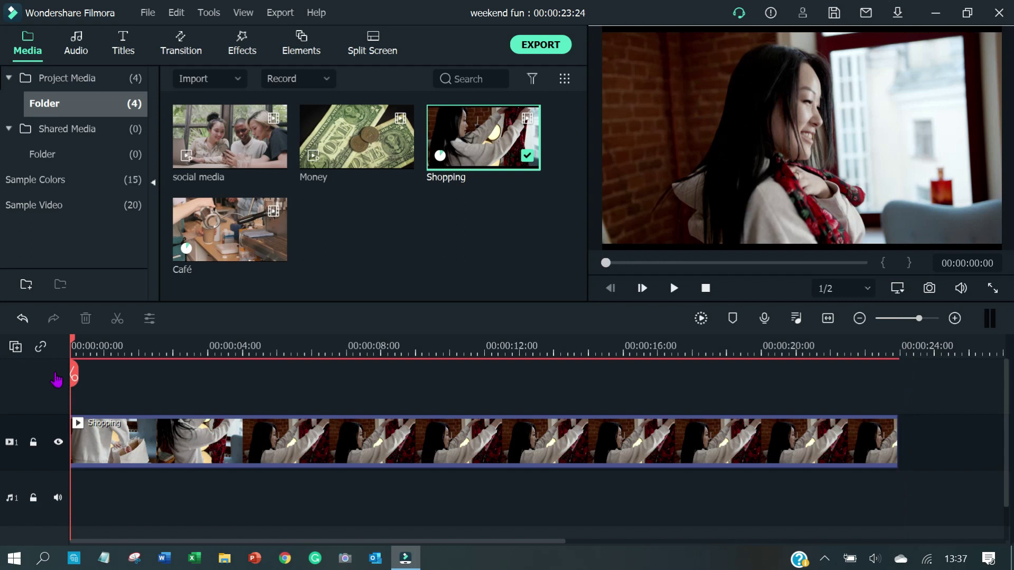
{"action": "left_click", "coordinate": [397, 252]}
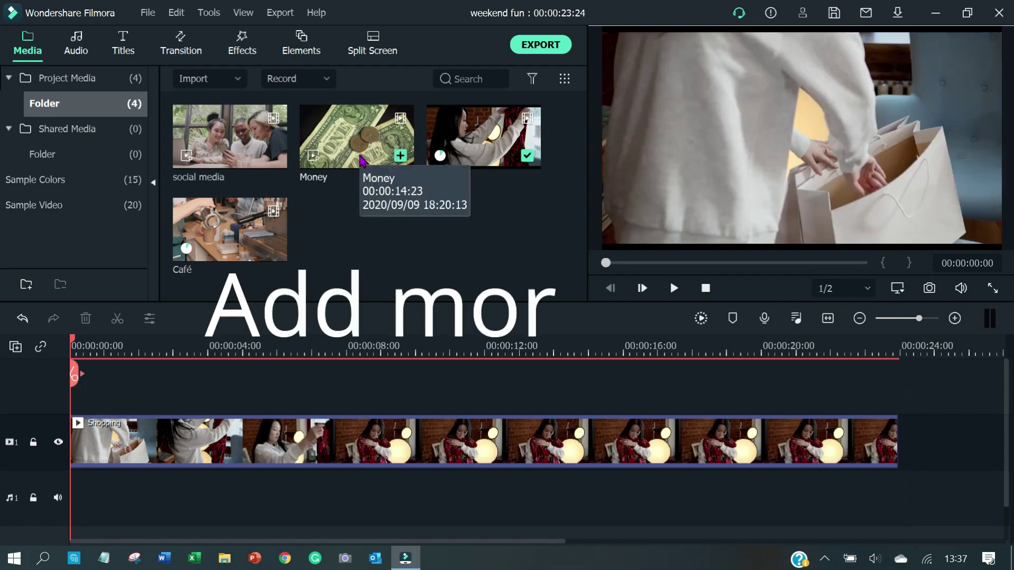
{"action": "left_click_drag", "start_coordinate": [360, 160], "coordinate": [82, 439]}
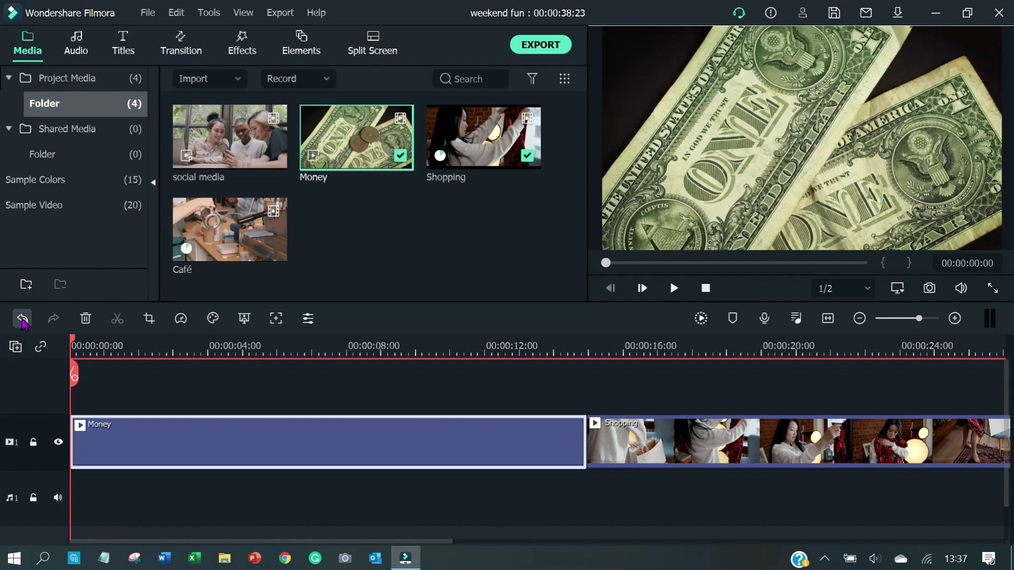
{"action": "left_click", "coordinate": [22, 320]}
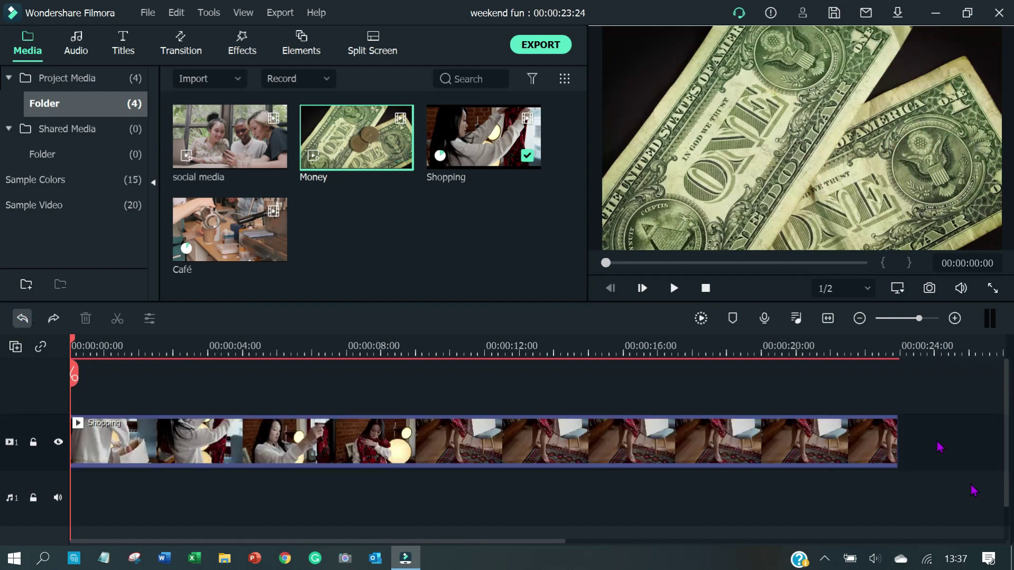
{"action": "left_click_drag", "start_coordinate": [842, 512], "coordinate": [906, 481]}
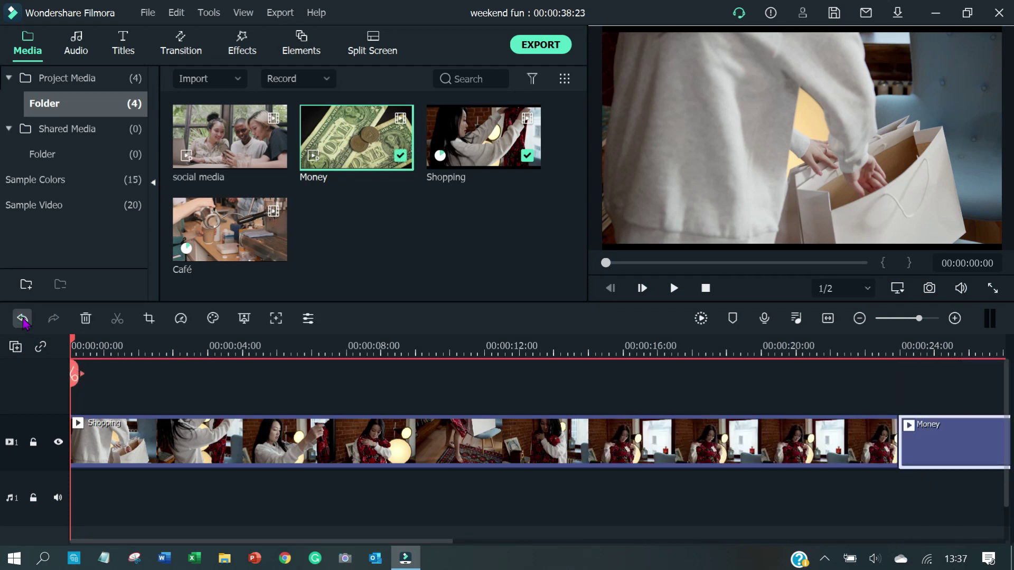
{"action": "left_click", "coordinate": [23, 319]}
{"action": "left_click_drag", "start_coordinate": [343, 146], "coordinate": [247, 405]}
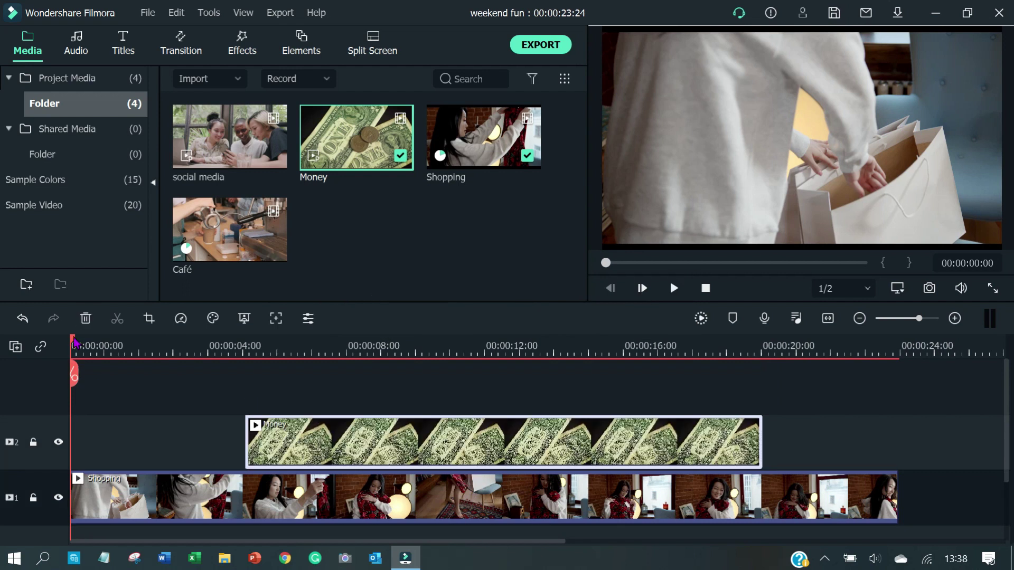
Remove the Money clip's opening up to about 00:00:06.
{"action": "left_click_drag", "start_coordinate": [74, 342], "coordinate": [296, 374]}
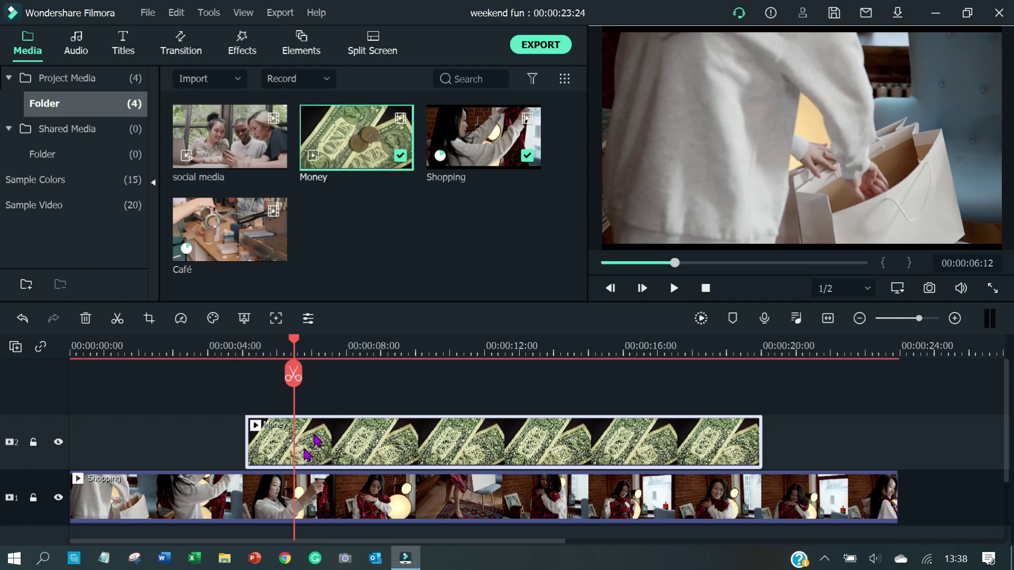
{"action": "left_click", "coordinate": [309, 342]}
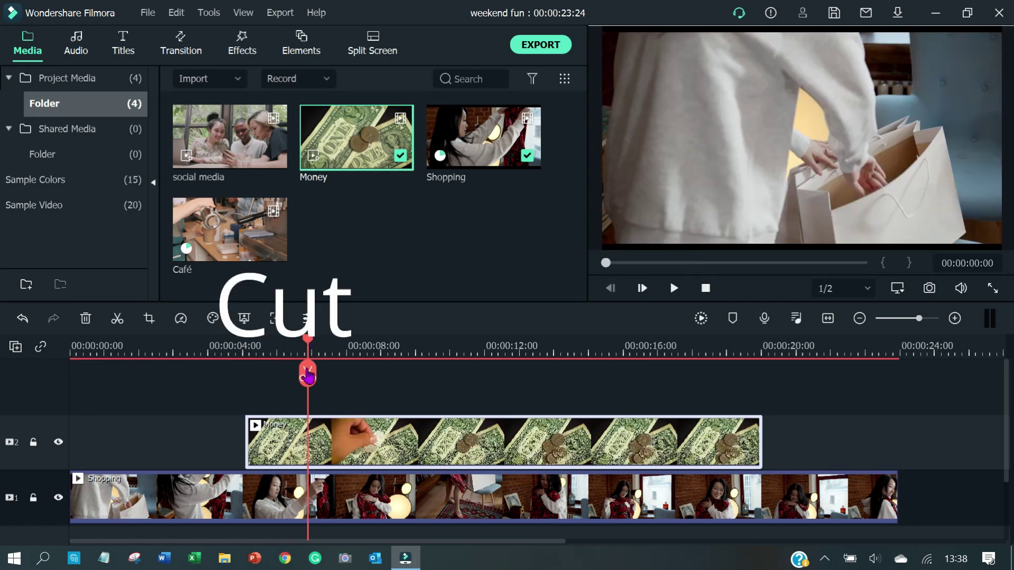
{"action": "left_click", "coordinate": [307, 375]}
{"action": "left_click", "coordinate": [280, 432]}
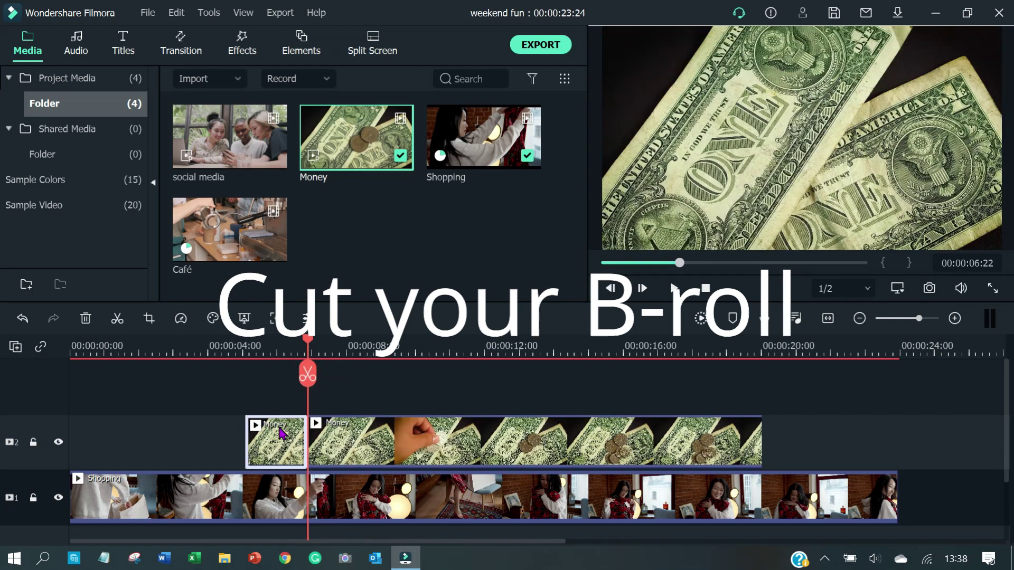
{"action": "key", "text": "shift+Delete"}
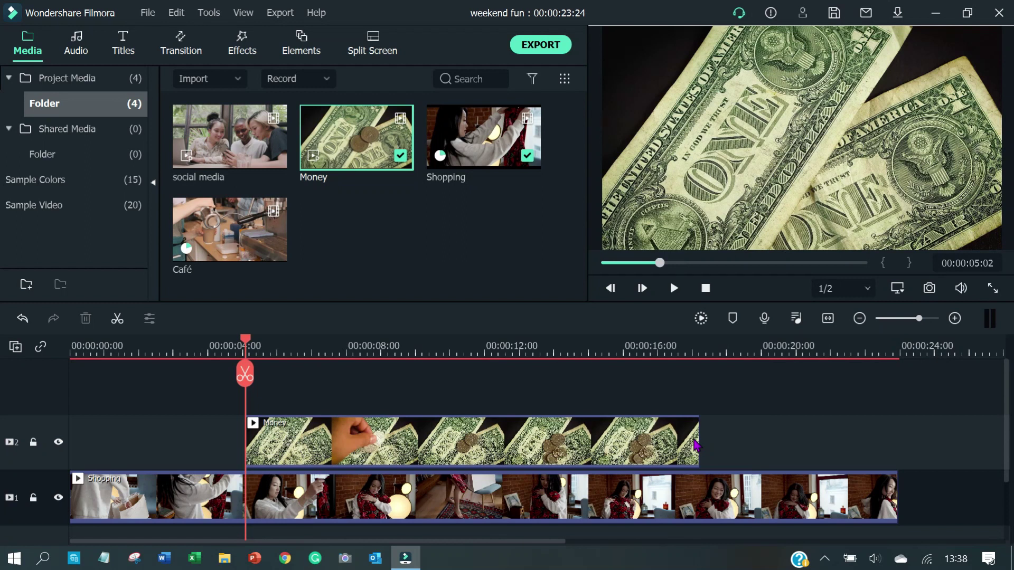
End the Money clip at 00:00:10:11 and add the Café clip to track 2.
{"action": "left_click_drag", "start_coordinate": [696, 446], "coordinate": [451, 441]}
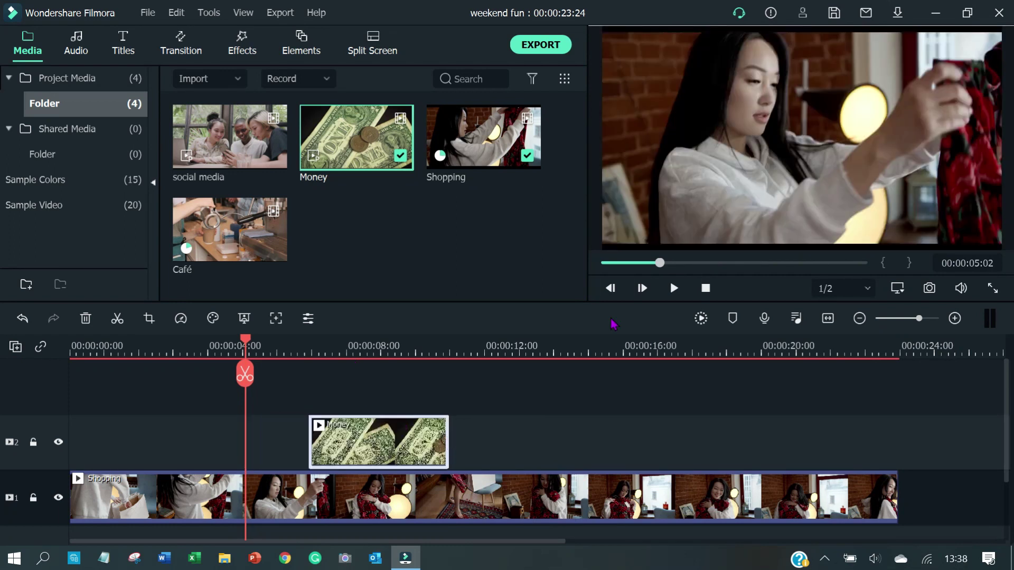
{"action": "left_click", "coordinate": [674, 288]}
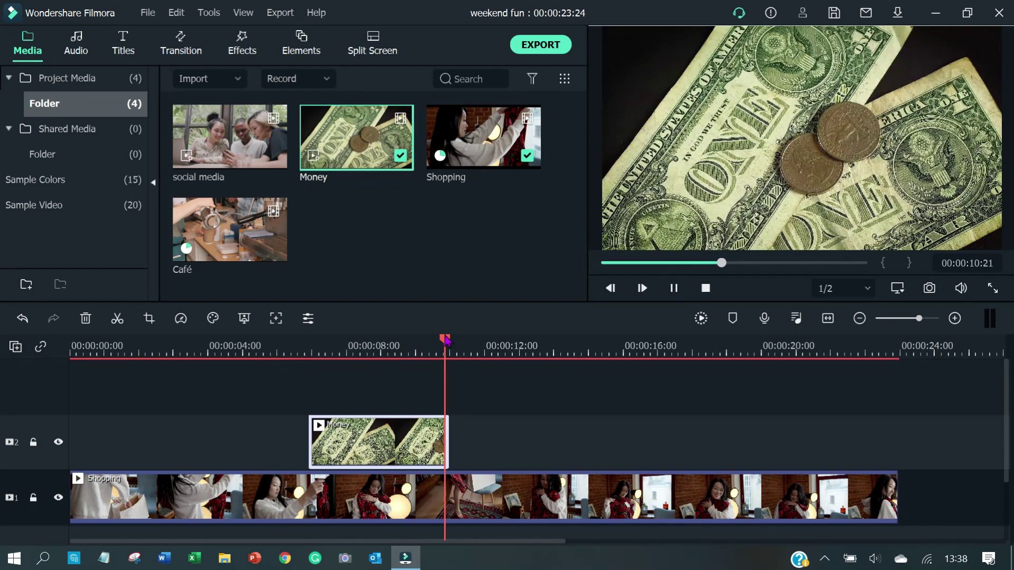
{"action": "left_click", "coordinate": [447, 341]}
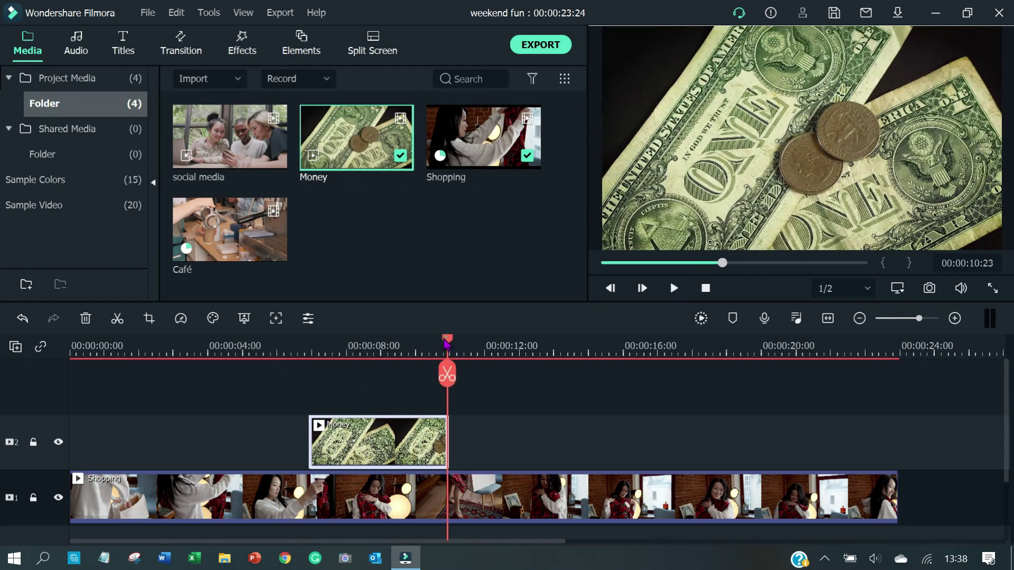
{"action": "left_click_drag", "start_coordinate": [447, 374], "coordinate": [432, 376]}
{"action": "left_click", "coordinate": [432, 375]}
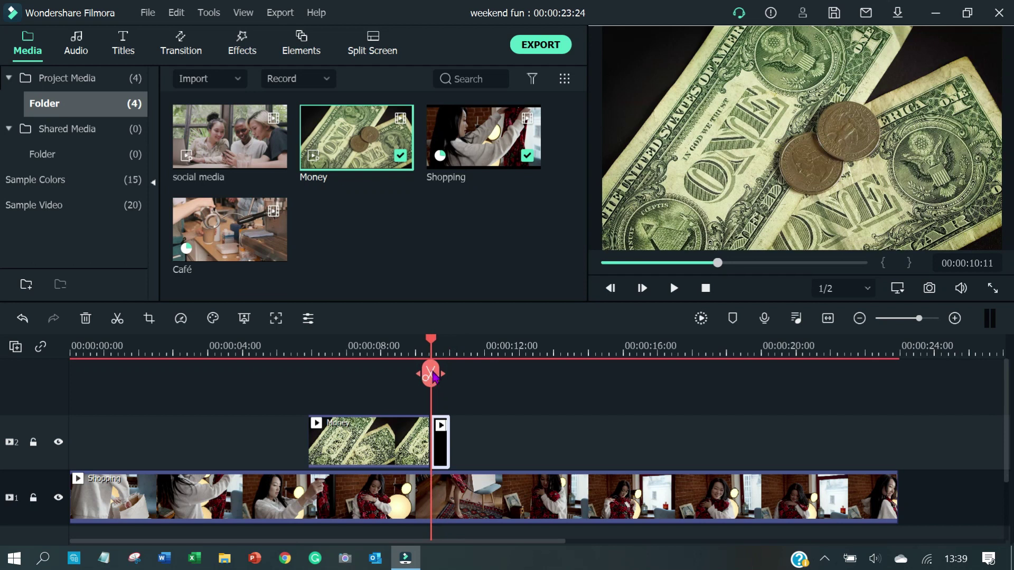
{"action": "key", "text": "Delete"}
{"action": "left_click_drag", "start_coordinate": [250, 253], "coordinate": [545, 437]}
Place the Café clip after the Money clip and trim back its end.
{"action": "left_click_drag", "start_coordinate": [483, 543], "coordinate": [645, 547]}
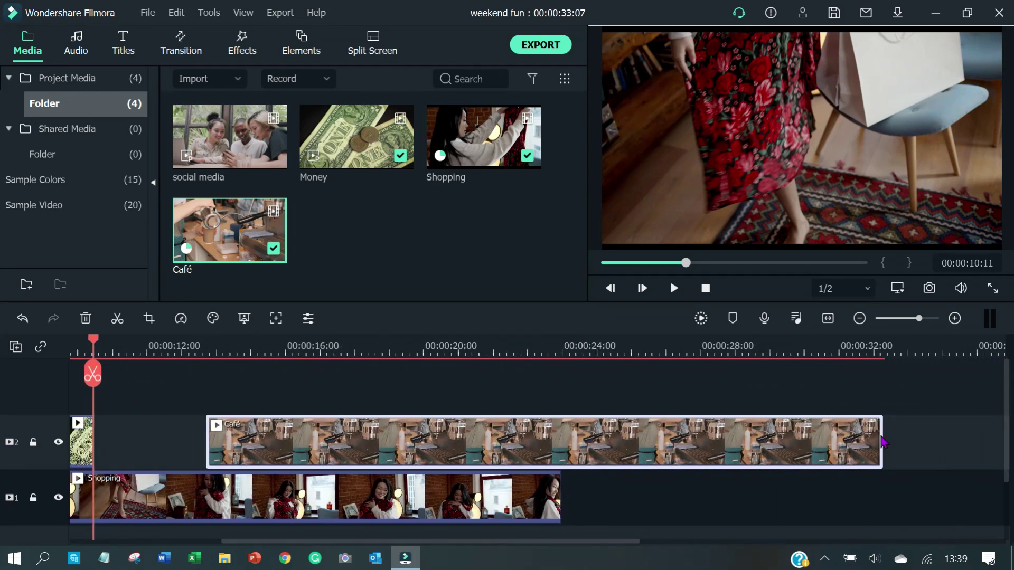
{"action": "left_click", "coordinate": [883, 443]}
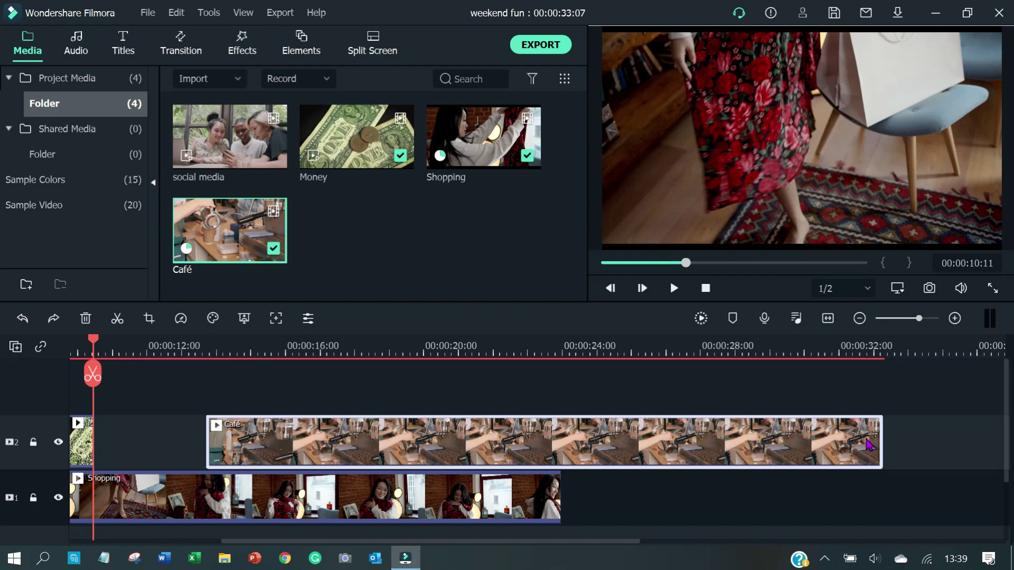
{"action": "left_click_drag", "start_coordinate": [869, 445], "coordinate": [388, 448]}
{"action": "left_click", "coordinate": [95, 345]}
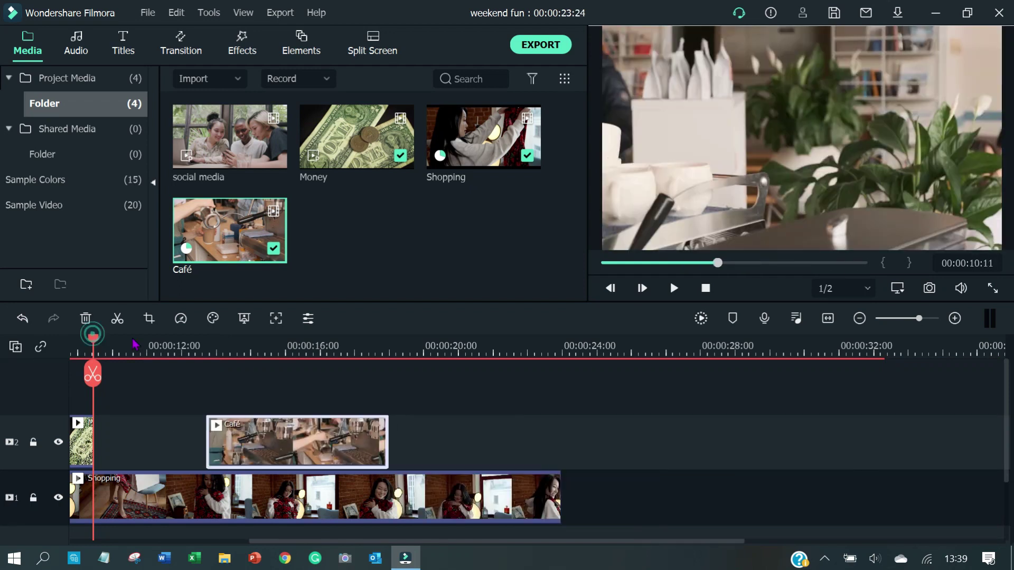
Cut Café's opening at 00:00:15:07, slide it toward Money, and add social media to track 2.
{"action": "left_click", "coordinate": [195, 350]}
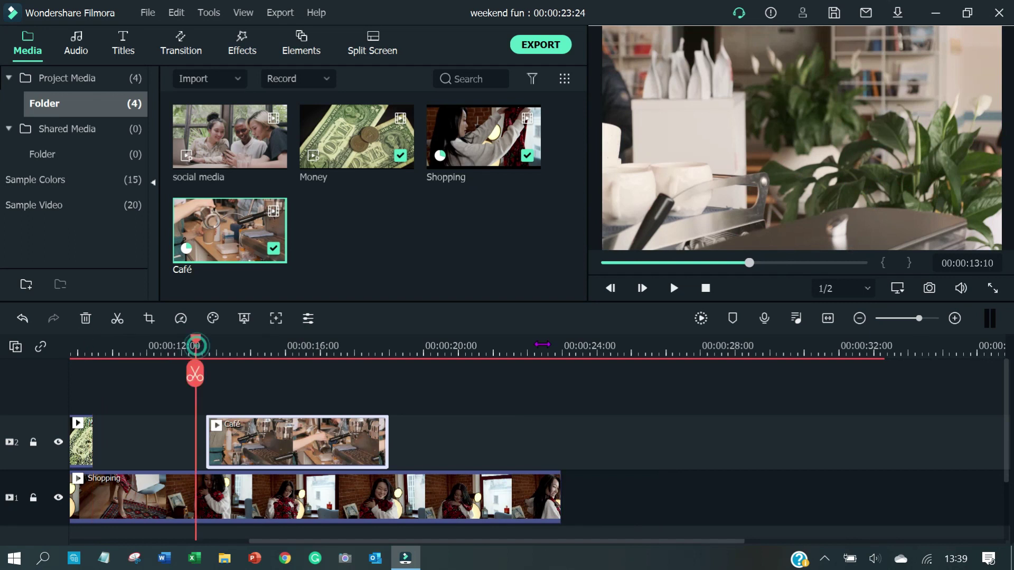
{"action": "left_click", "coordinate": [674, 289]}
{"action": "key", "text": "space"}
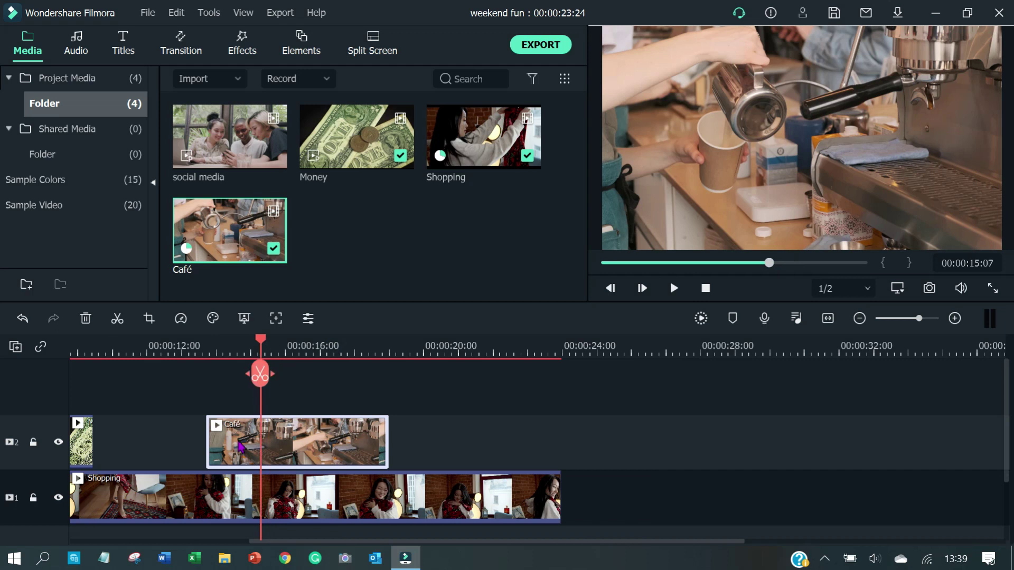
{"action": "key", "text": "ctrl+b"}
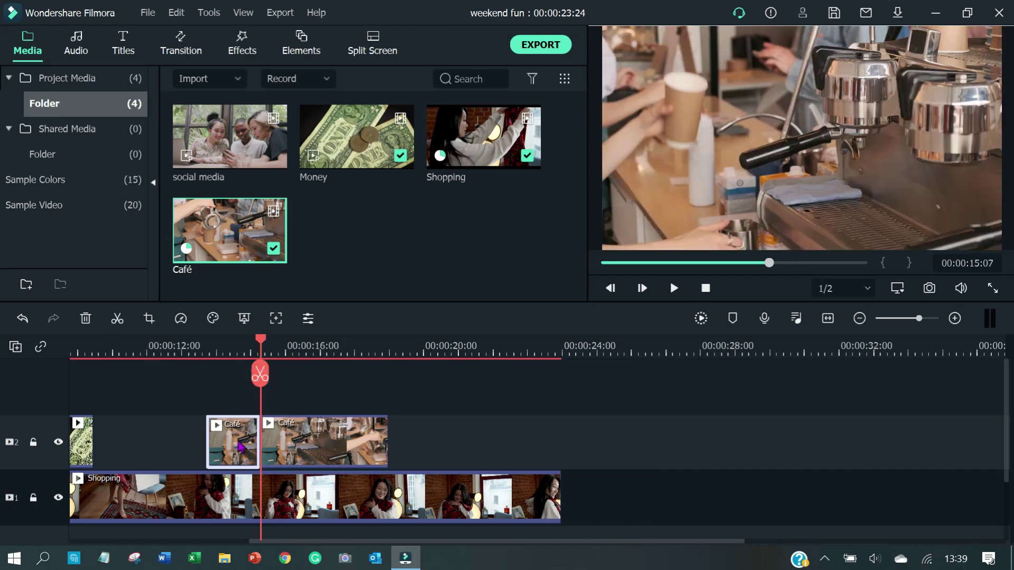
{"action": "key", "text": "Delete"}
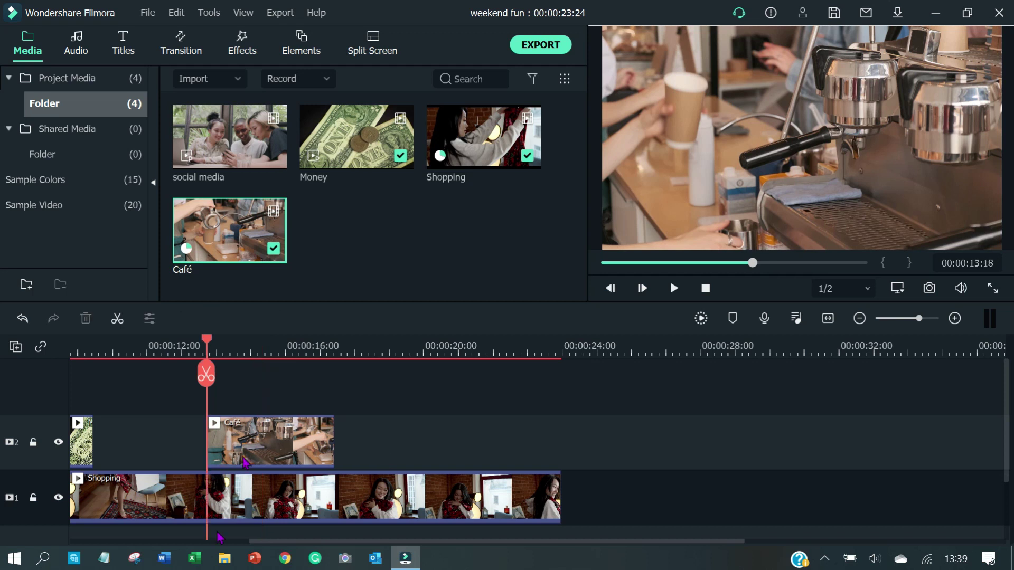
{"action": "left_click_drag", "start_coordinate": [259, 446], "coordinate": [217, 447]}
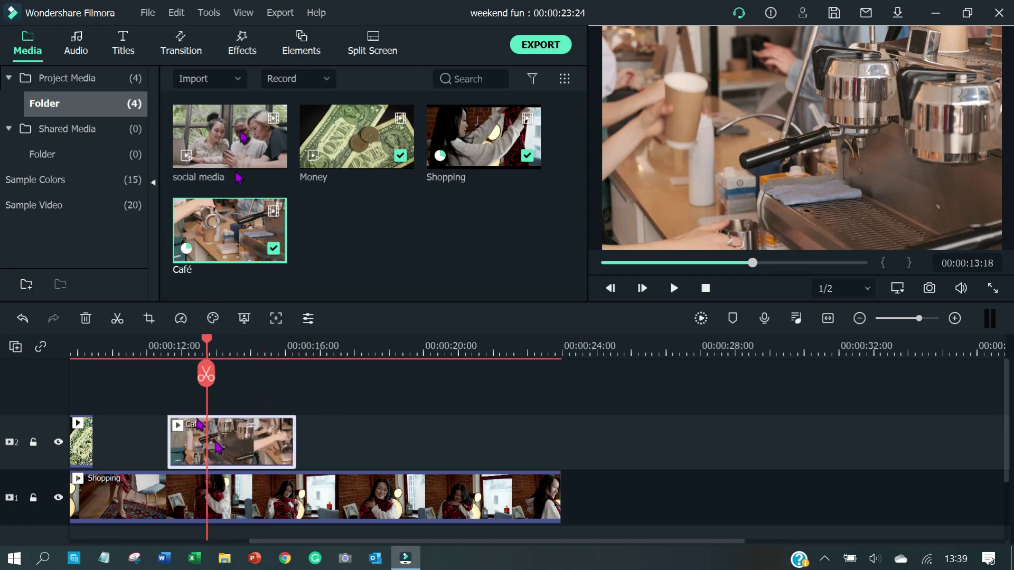
{"action": "left_click_drag", "start_coordinate": [243, 139], "coordinate": [375, 429]}
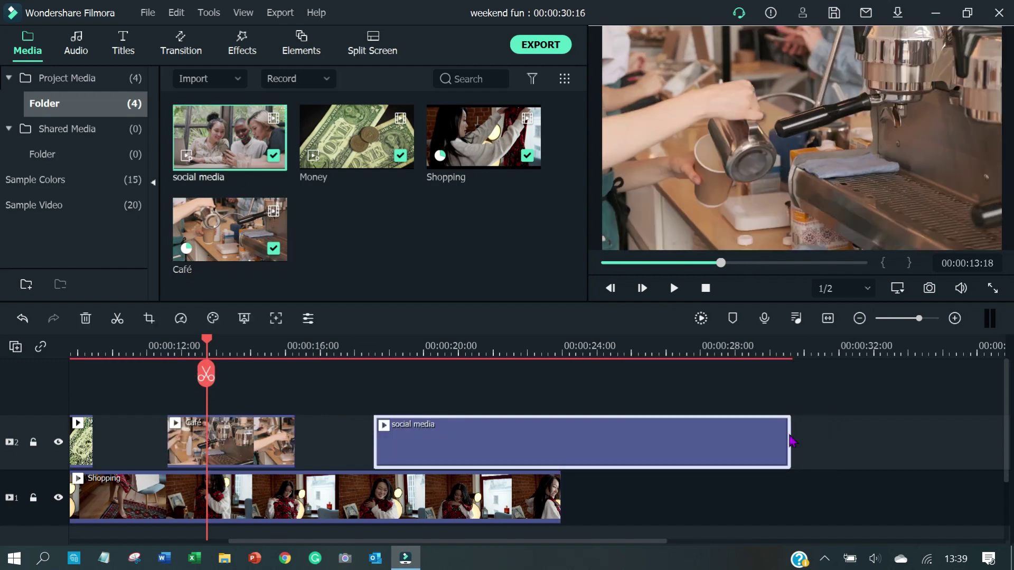
Trim the social media clip to 6:14 long and play back the timeline.
{"action": "left_click_drag", "start_coordinate": [791, 442], "coordinate": [773, 441]}
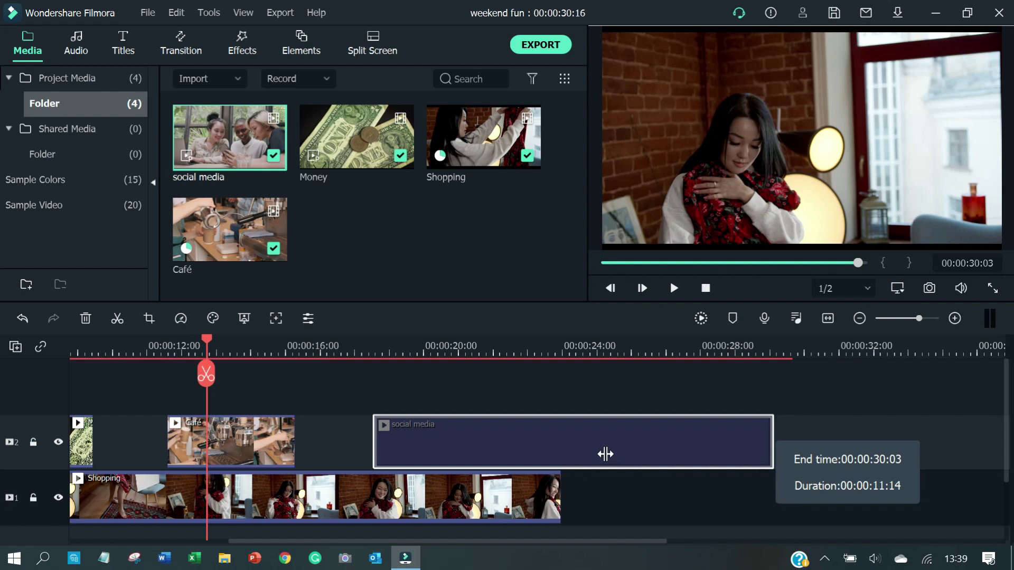
{"action": "left_click_drag", "start_coordinate": [605, 455], "coordinate": [467, 457]}
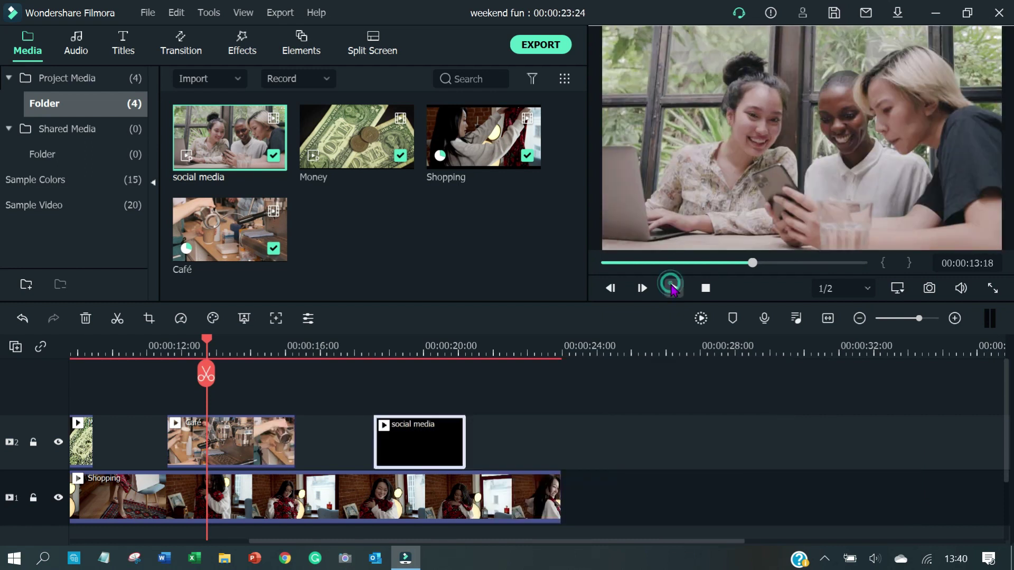
{"action": "left_click", "coordinate": [674, 289]}
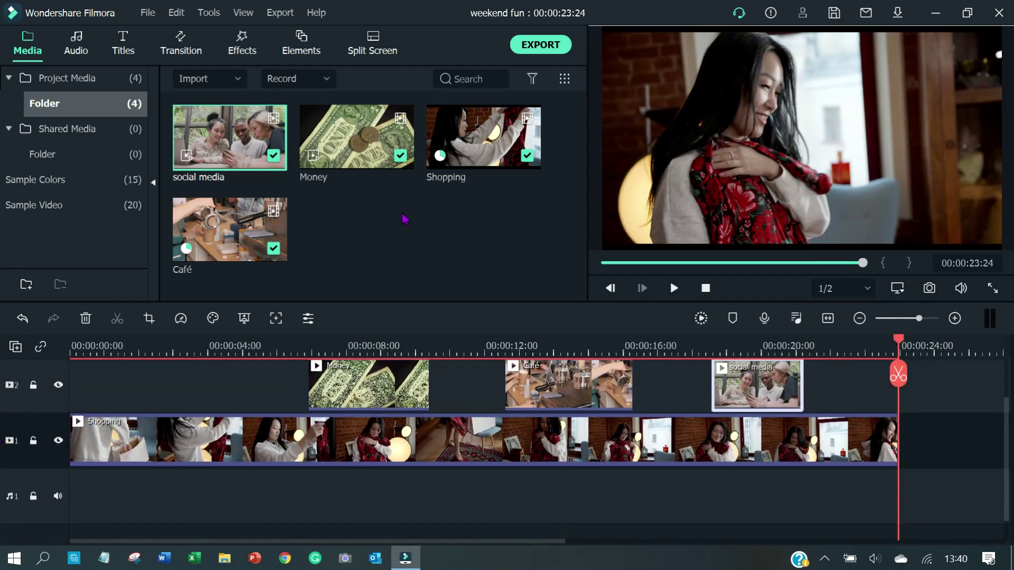
Add Drift - Drift from the Young & Bright music category to audio track 1.
{"action": "left_click", "coordinate": [76, 45]}
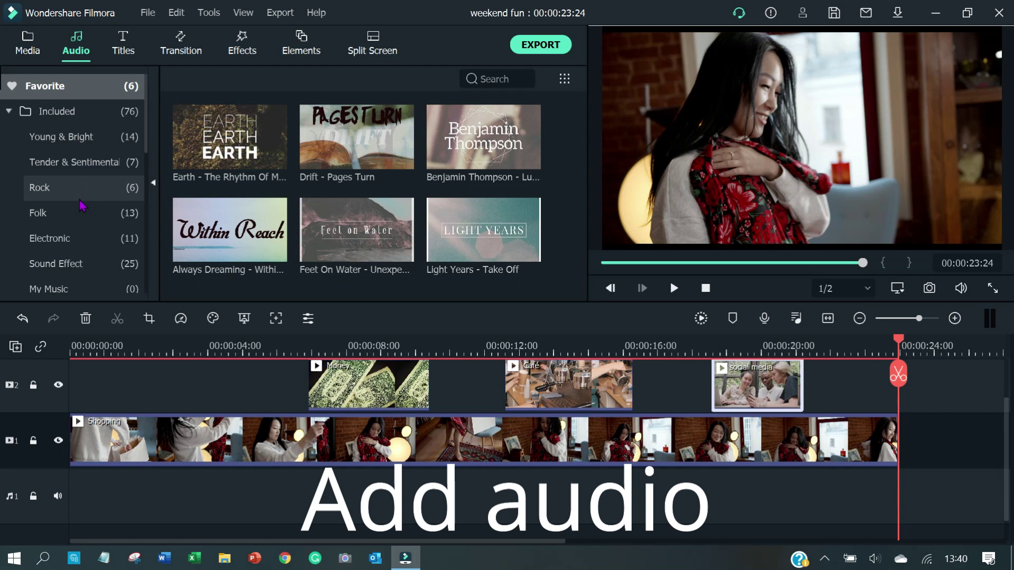
{"action": "left_click", "coordinate": [83, 137]}
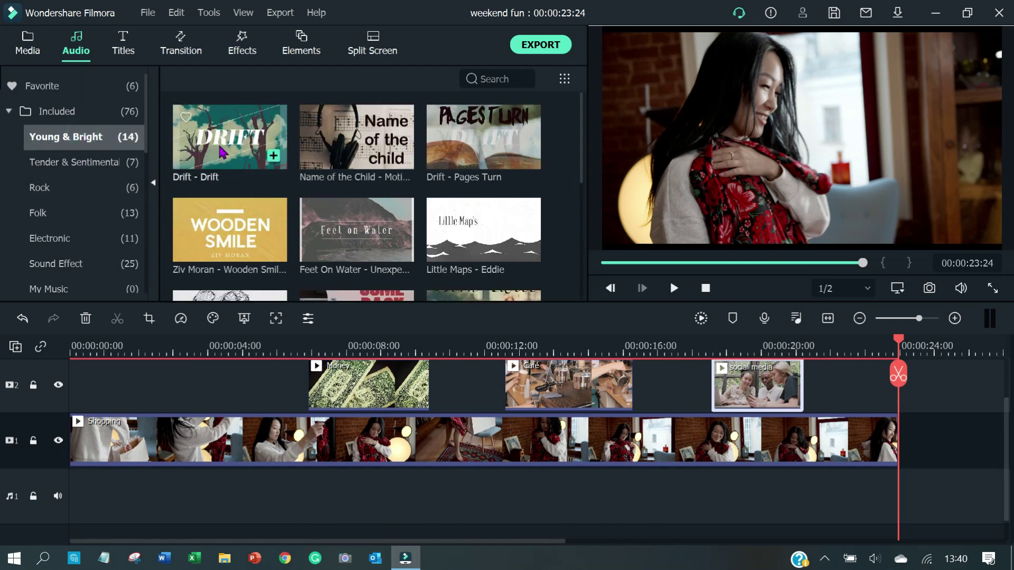
{"action": "left_click_drag", "start_coordinate": [221, 144], "coordinate": [72, 486]}
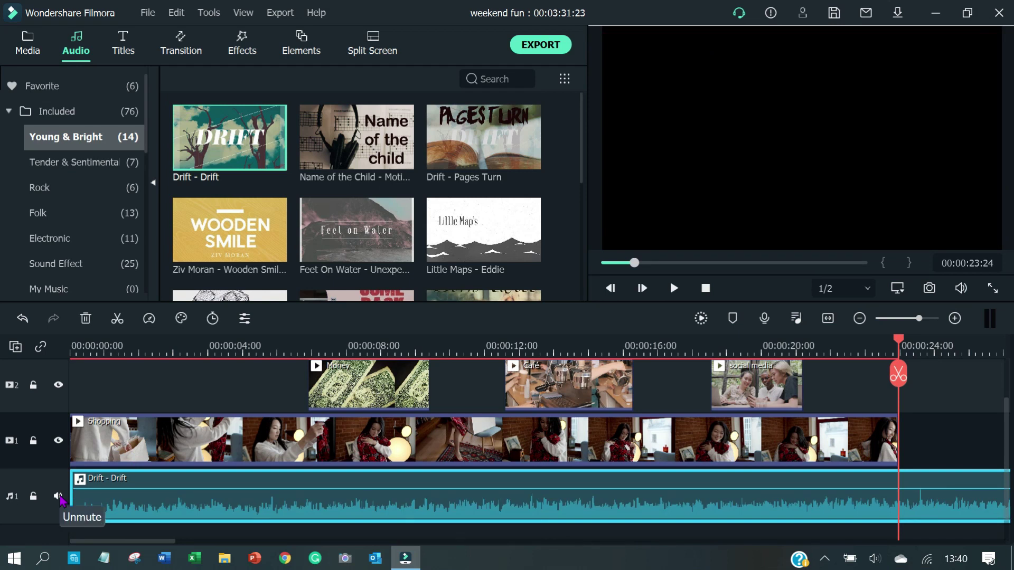
{"action": "double_click", "coordinate": [182, 494]}
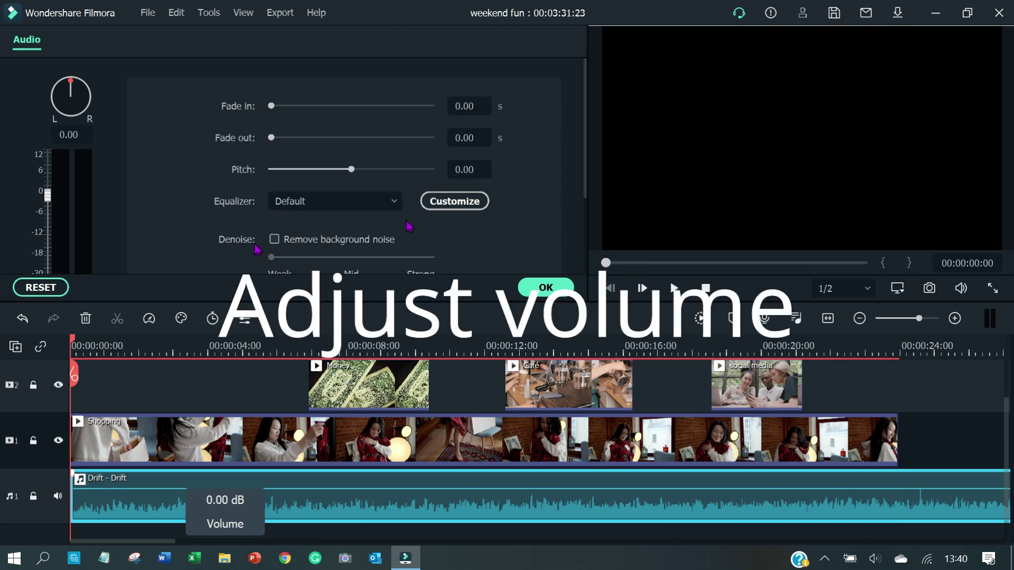
Turn on background noise removal and lower the Drift music volume to -5.36 dB.
{"action": "left_click", "coordinate": [274, 239]}
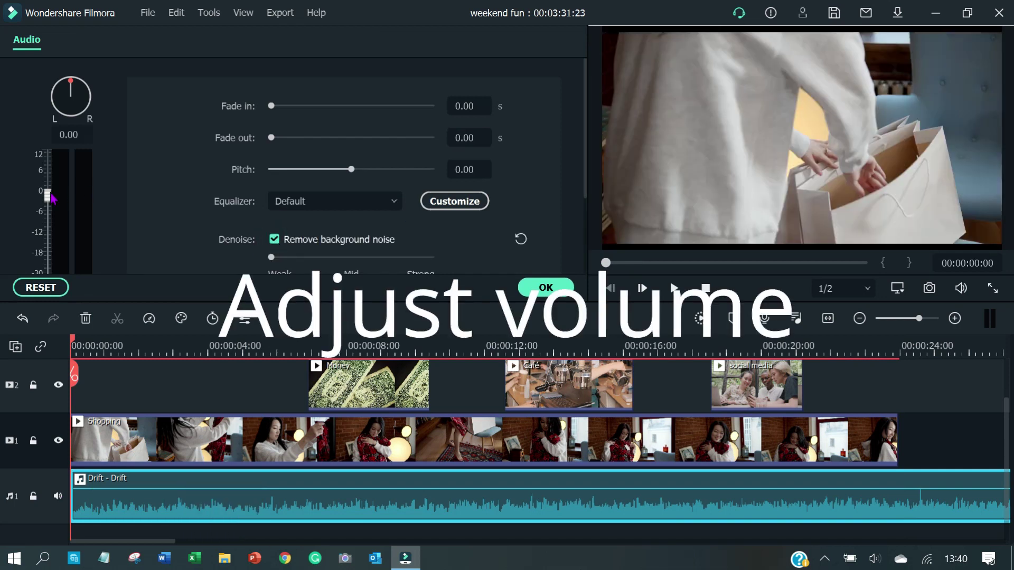
{"action": "left_click_drag", "start_coordinate": [47, 196], "coordinate": [44, 218]}
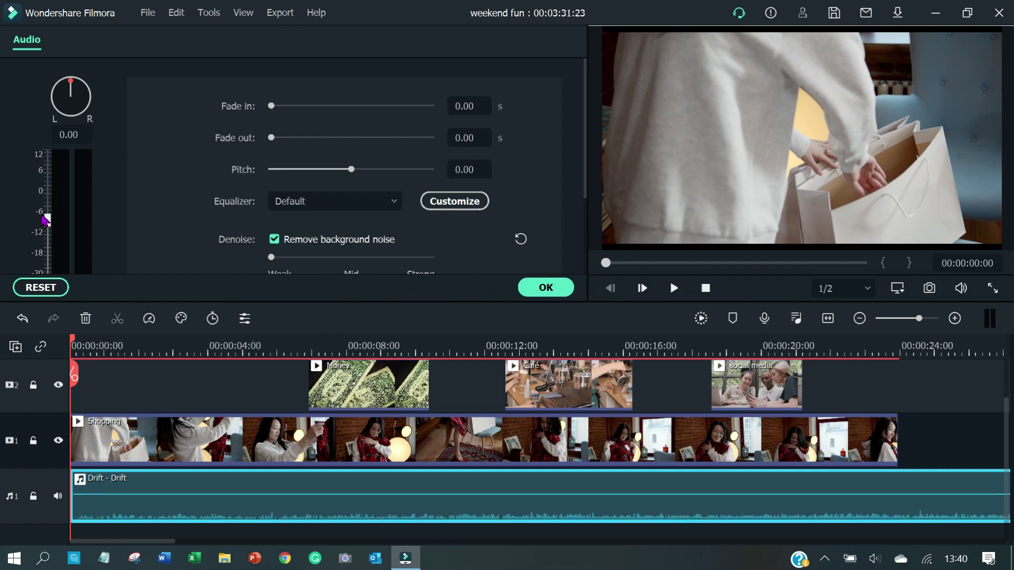
{"action": "left_click", "coordinate": [547, 288]}
{"action": "mouse_move", "coordinate": [156, 491]}
{"action": "left_mouse_down"}
{"action": "mouse_move", "coordinate": [157, 510]}
{"action": "mouse_move", "coordinate": [158, 497]}
{"action": "left_mouse_up"}
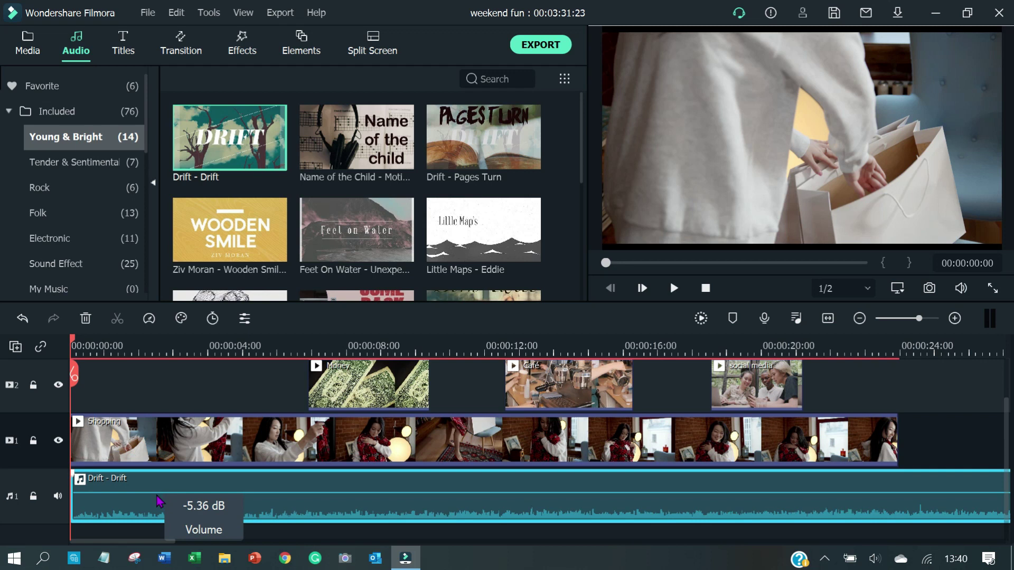
{"action": "left_click_drag", "start_coordinate": [158, 497], "coordinate": [158, 497]}
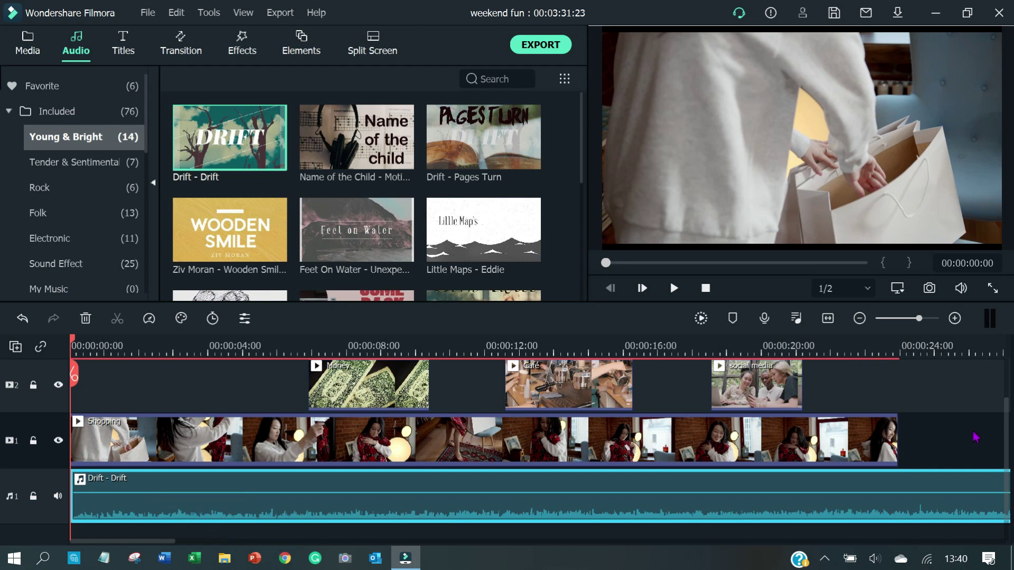
Cut the music to end with the video at 00:00:23:24 and return the playhead to the start.
{"action": "left_click", "coordinate": [900, 357]}
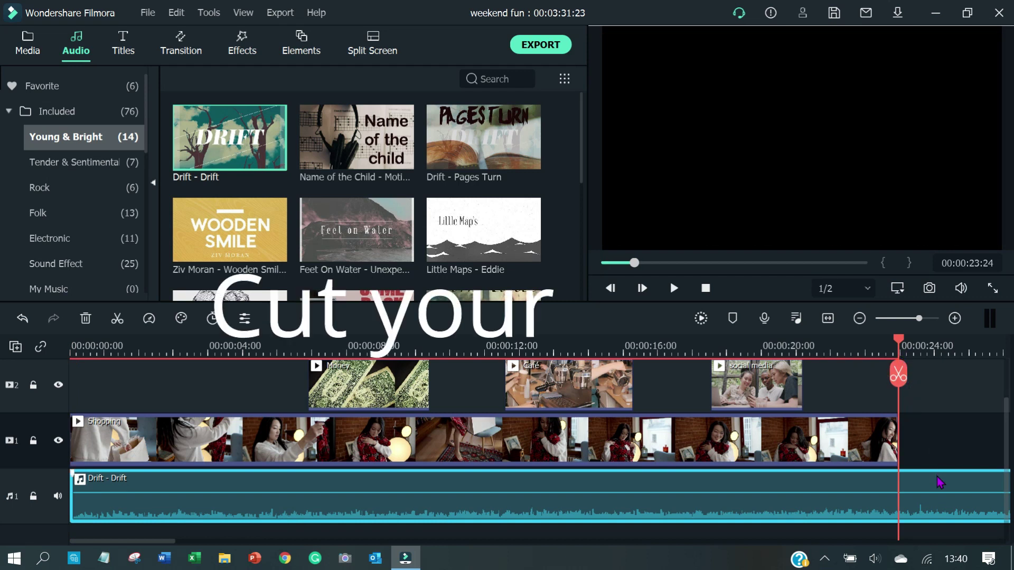
{"action": "left_click", "coordinate": [898, 376]}
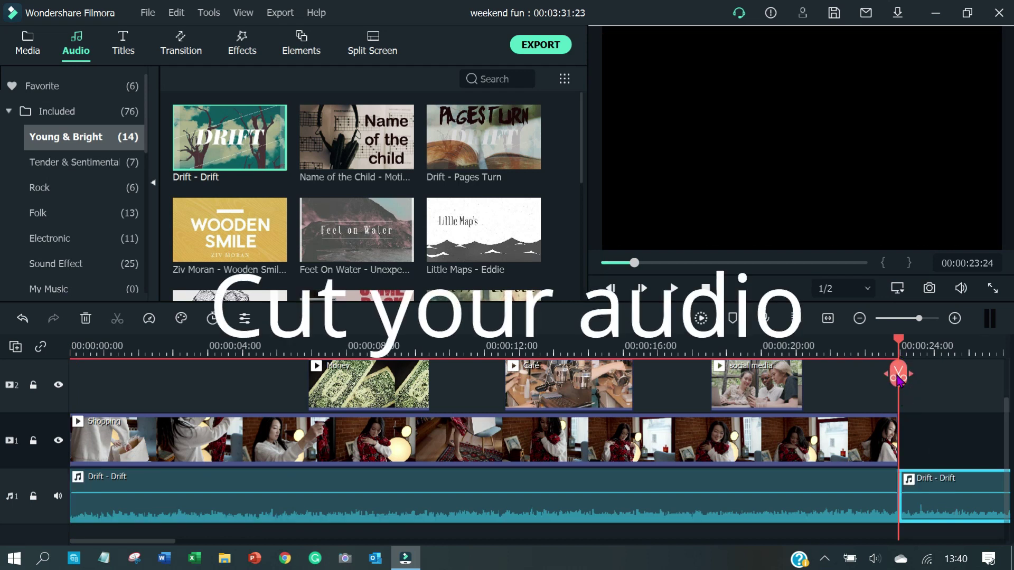
{"action": "key", "text": "Delete"}
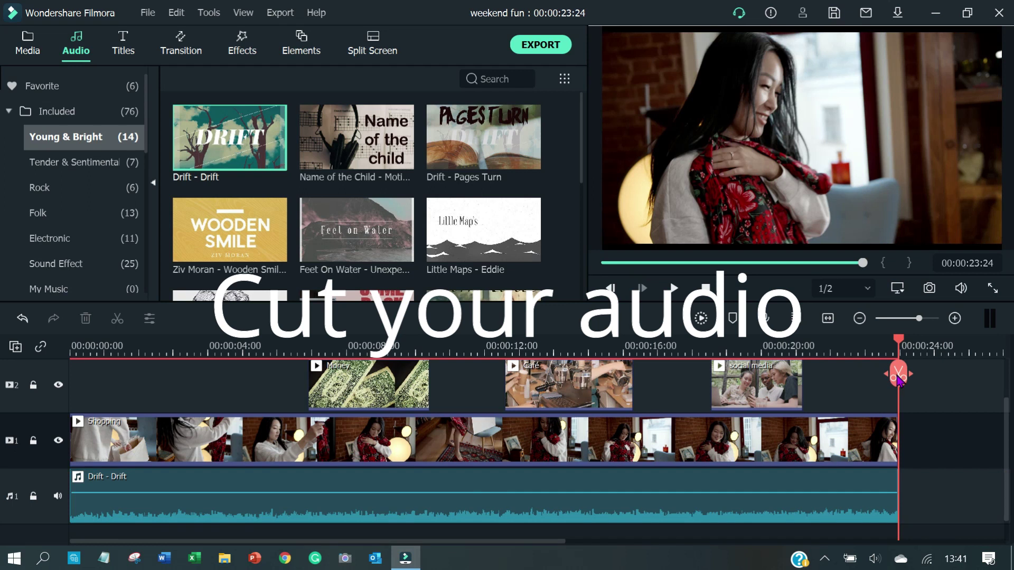
{"action": "left_click", "coordinate": [72, 348]}
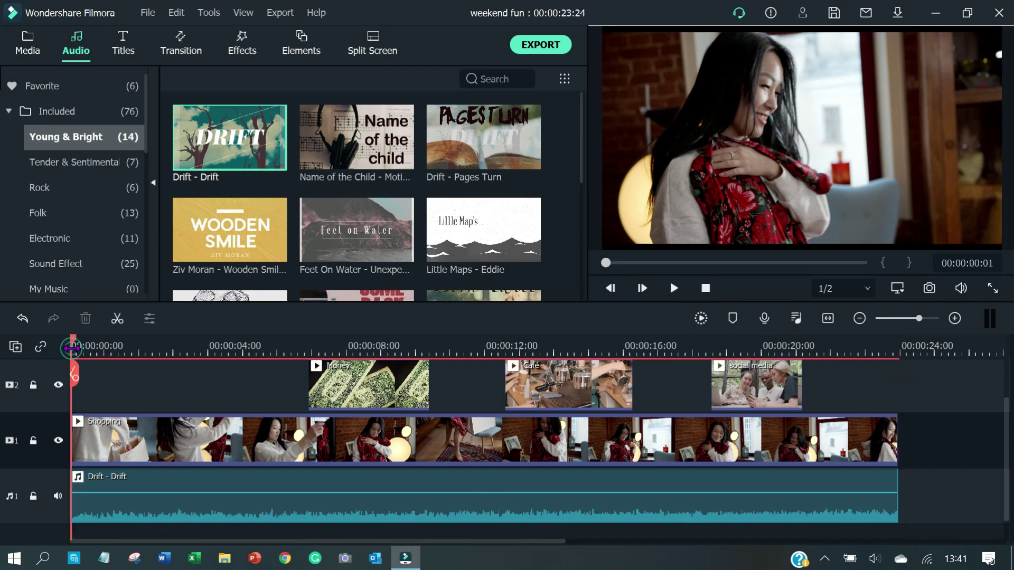
Add the Title 2 template from the Titles category to the start of track 2.
{"action": "left_click", "coordinate": [120, 39]}
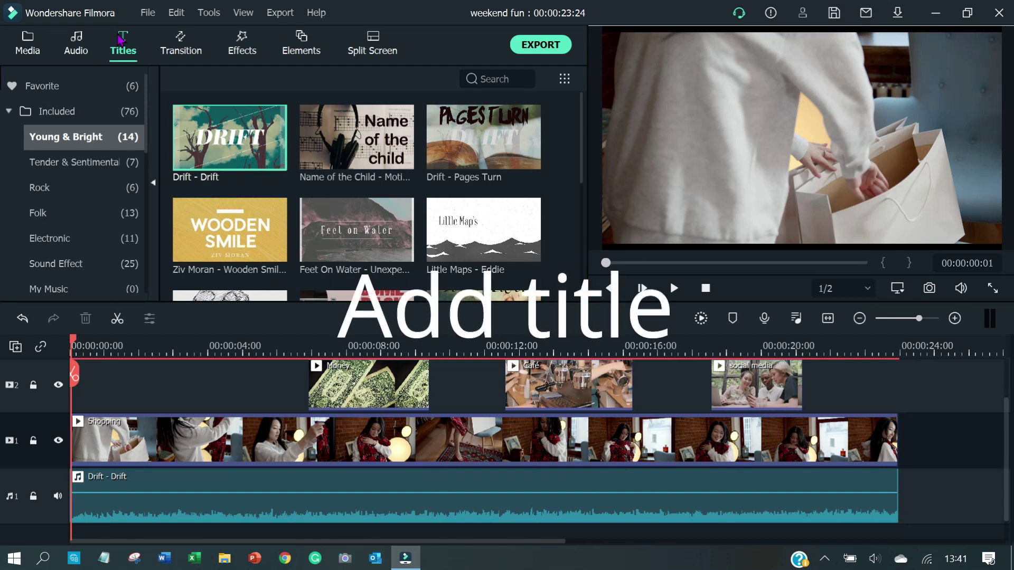
{"action": "left_click", "coordinate": [61, 165]}
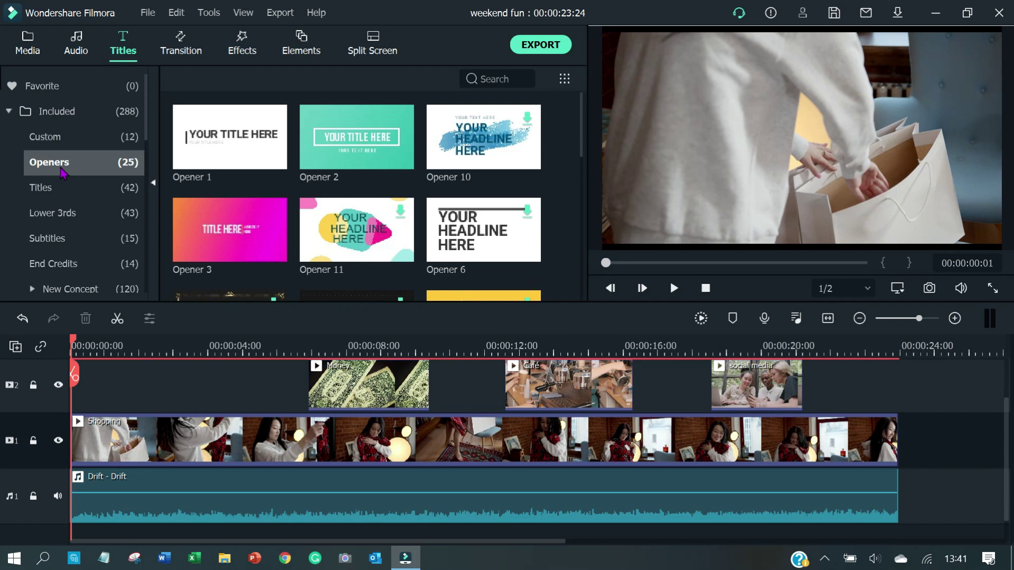
{"action": "left_click", "coordinate": [346, 137]}
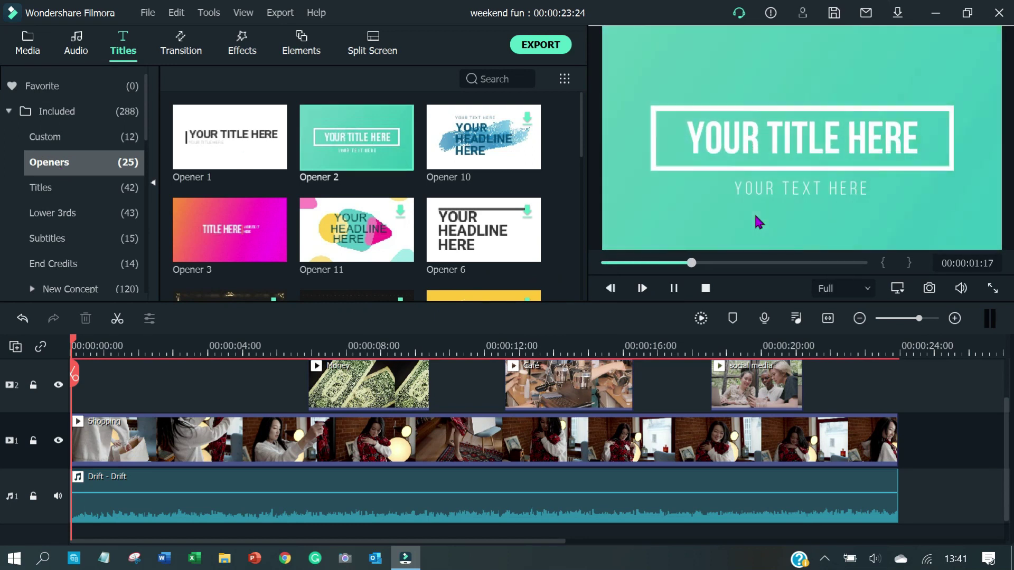
{"action": "left_click", "coordinate": [52, 188]}
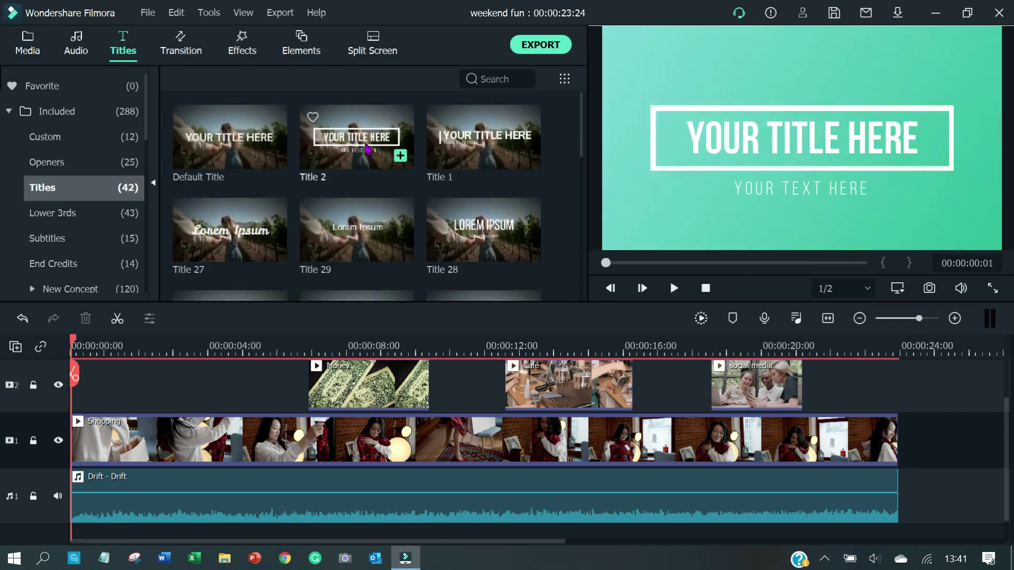
{"action": "left_click", "coordinate": [367, 150]}
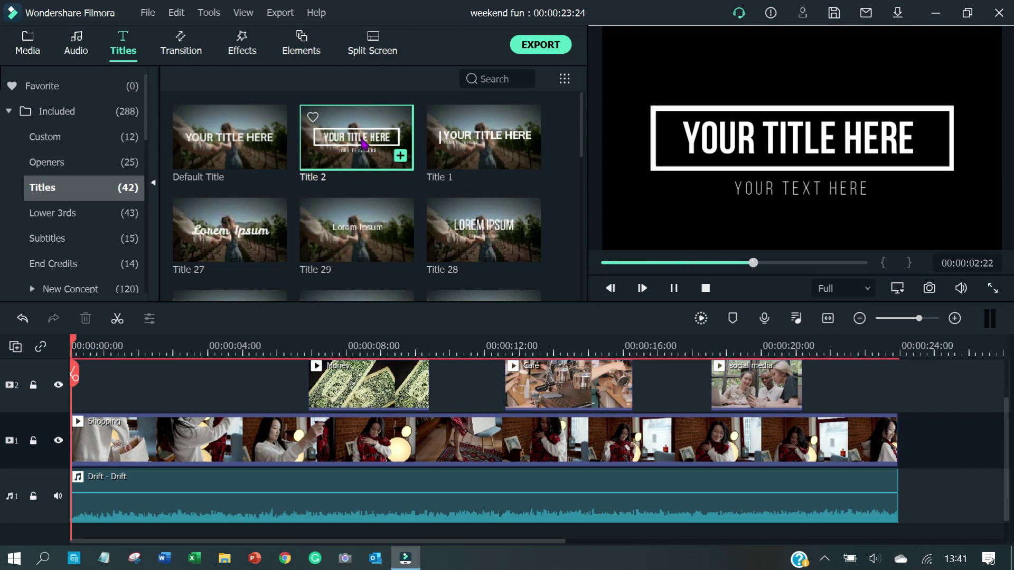
{"action": "left_click_drag", "start_coordinate": [367, 149], "coordinate": [72, 389]}
Delete the title's small subtitle line.
{"action": "double_click", "coordinate": [145, 394]}
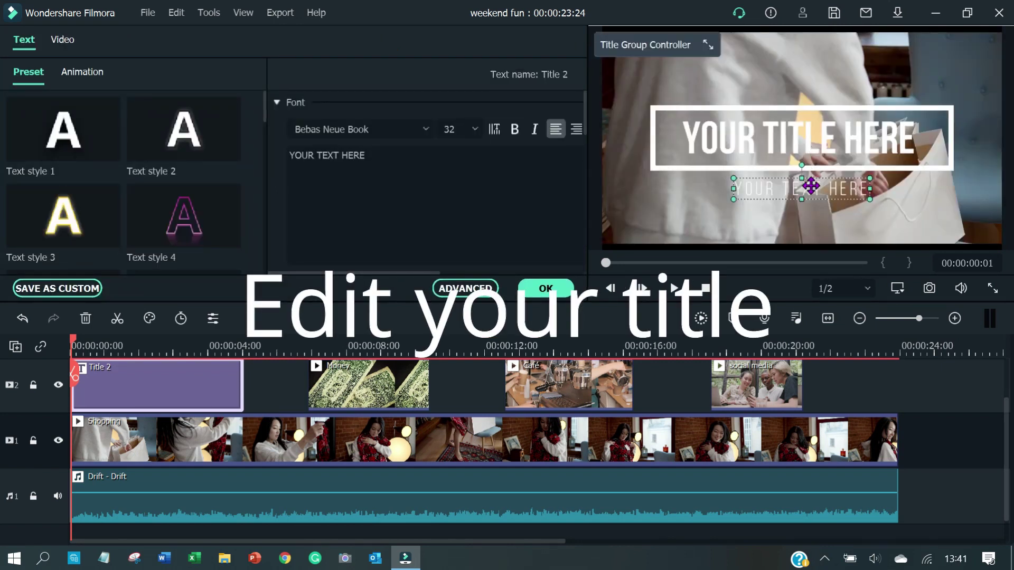
{"action": "left_click_drag", "start_coordinate": [810, 186], "coordinate": [760, 205]}
{"action": "left_click", "coordinate": [369, 156]}
{"action": "left_click_drag", "start_coordinate": [370, 155], "coordinate": [288, 155]}
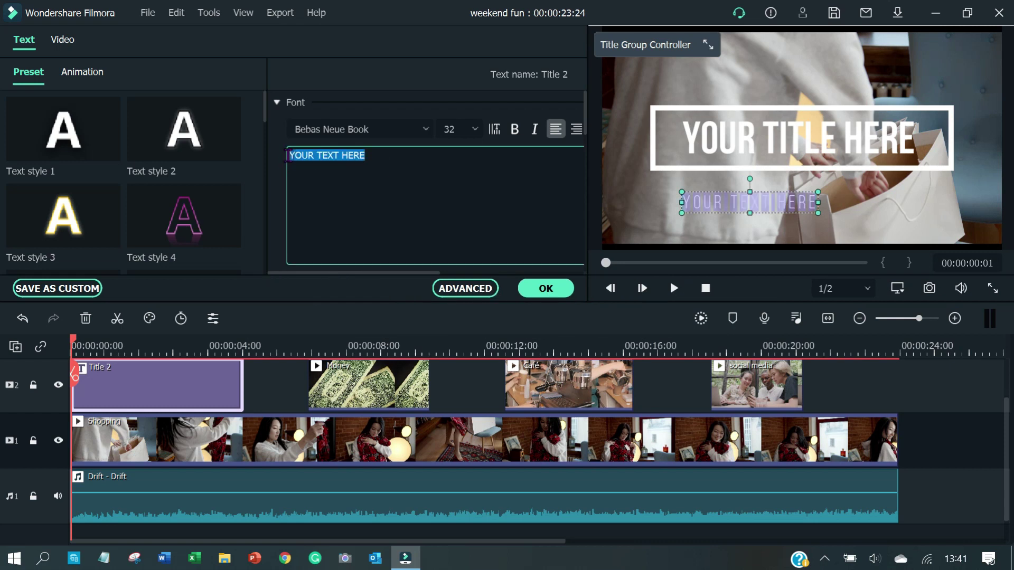
{"action": "key", "text": "BackSpace"}
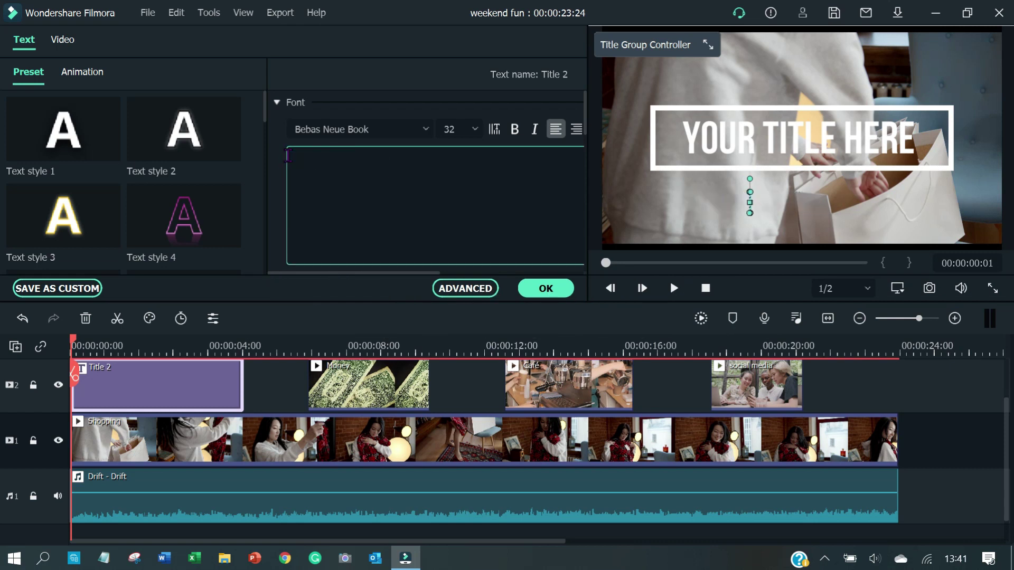
{"action": "left_click", "coordinate": [546, 289]}
Change the main title to 'WEEKEND FUN' in Bebas Neue and play the project.
{"action": "left_click", "coordinate": [824, 139]}
{"action": "double_click", "coordinate": [824, 139]}
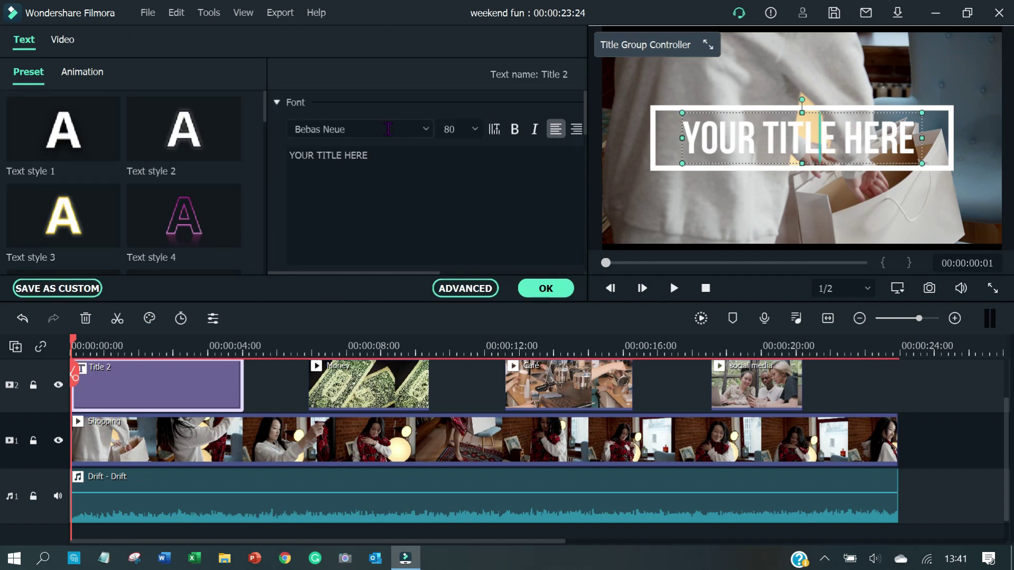
{"action": "left_click", "coordinate": [389, 155]}
{"action": "key", "text": "ctrl+a"}
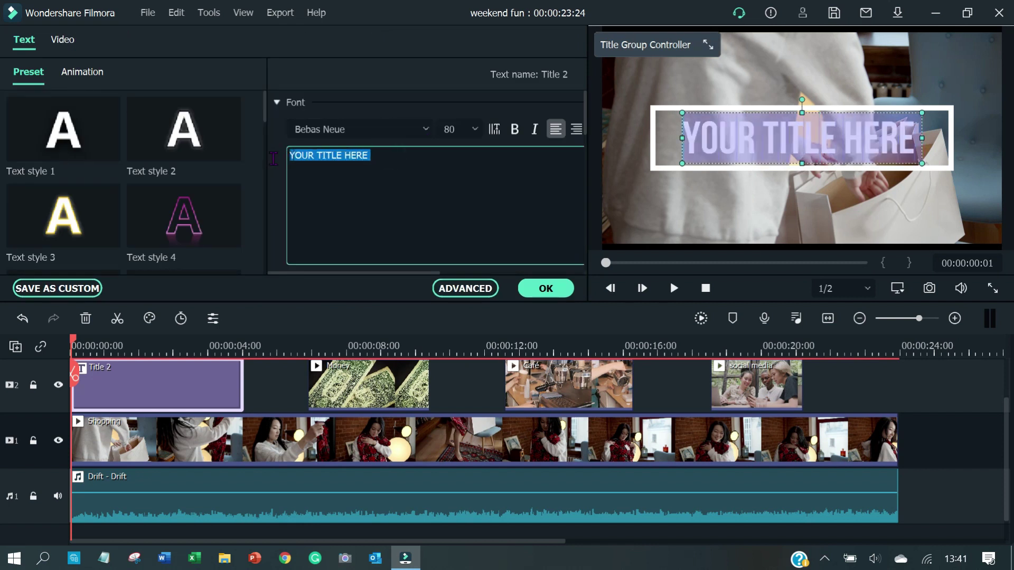
{"action": "type", "text": "WEEKEND FUN"}
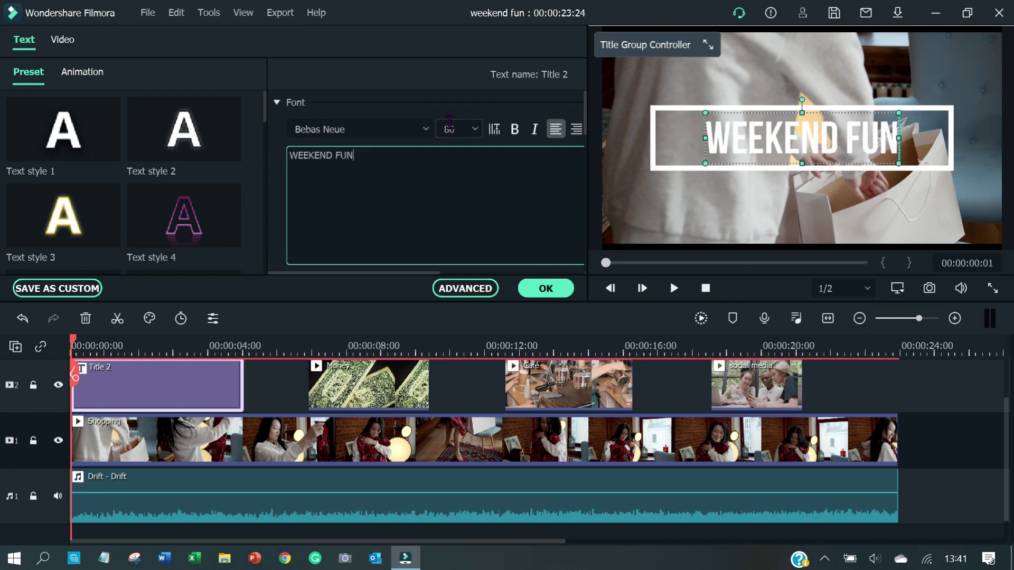
{"action": "left_click", "coordinate": [427, 134]}
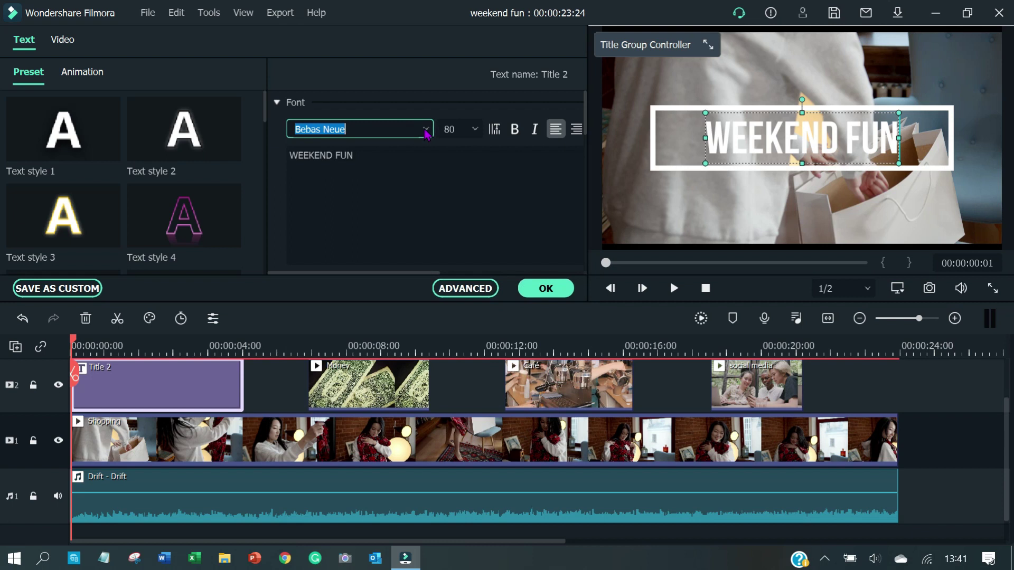
{"action": "left_click", "coordinate": [426, 134]}
{"action": "left_click", "coordinate": [478, 132]}
{"action": "left_click", "coordinate": [544, 291]}
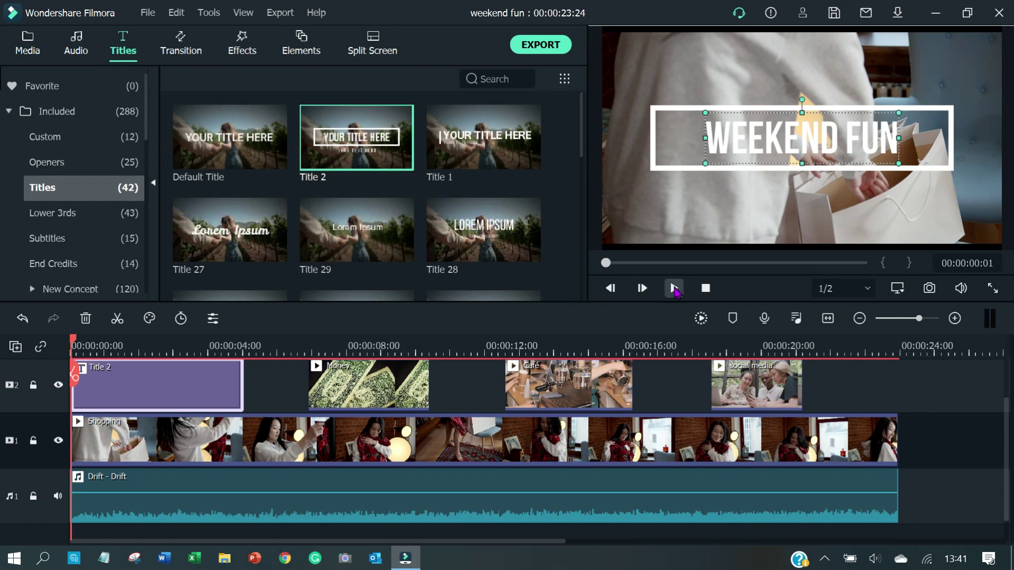
{"action": "left_click", "coordinate": [674, 288]}
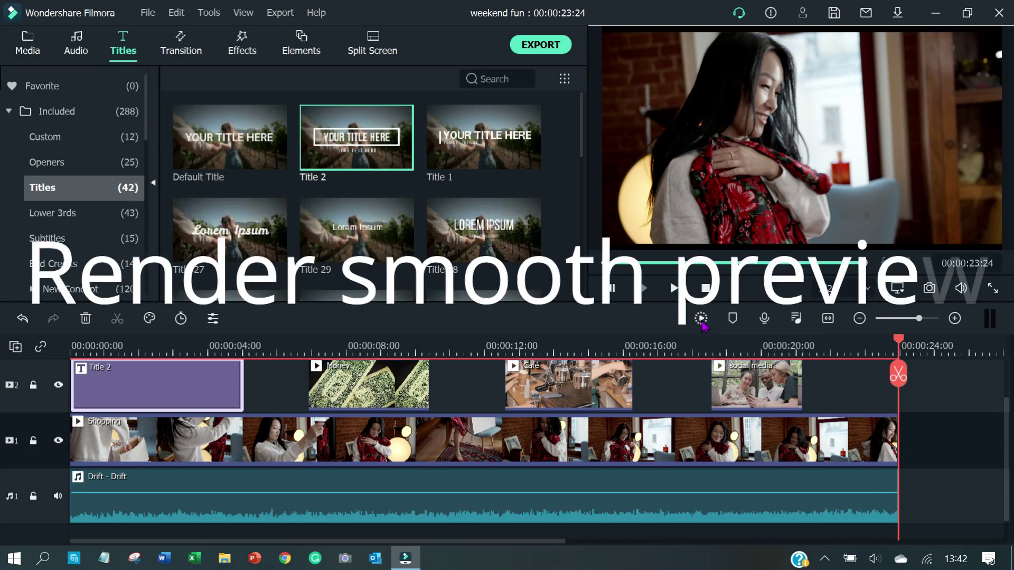
Render a preview of the whole weekend fun timeline, then play it back.
{"action": "left_click", "coordinate": [701, 319]}
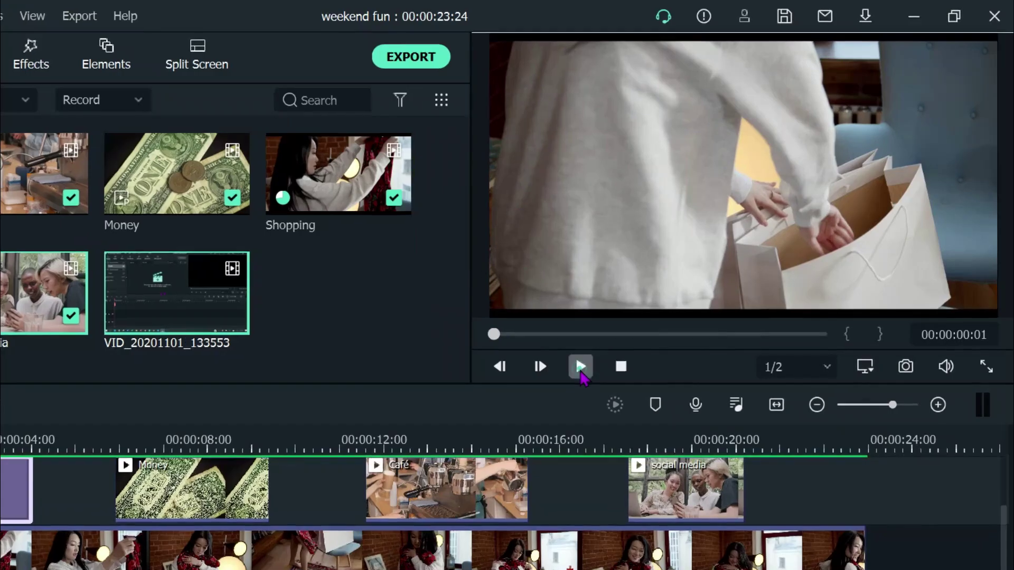
{"action": "left_click", "coordinate": [673, 288]}
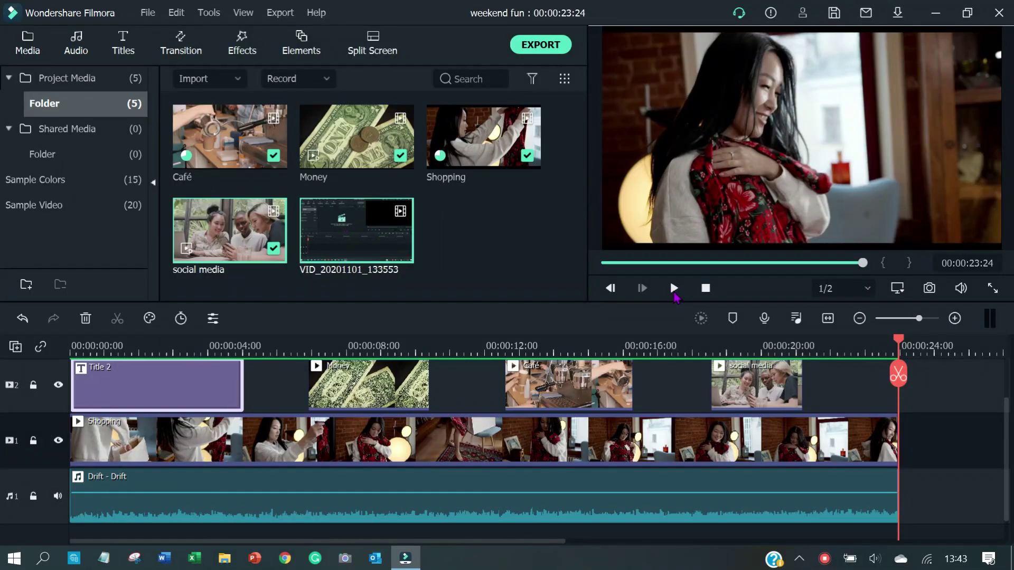
Create a local MP4 video export (1920x1080, 25 fps) and rename the output file to Weekend Fun.
{"action": "left_click", "coordinate": [278, 16]}
{"action": "left_click", "coordinate": [287, 36]}
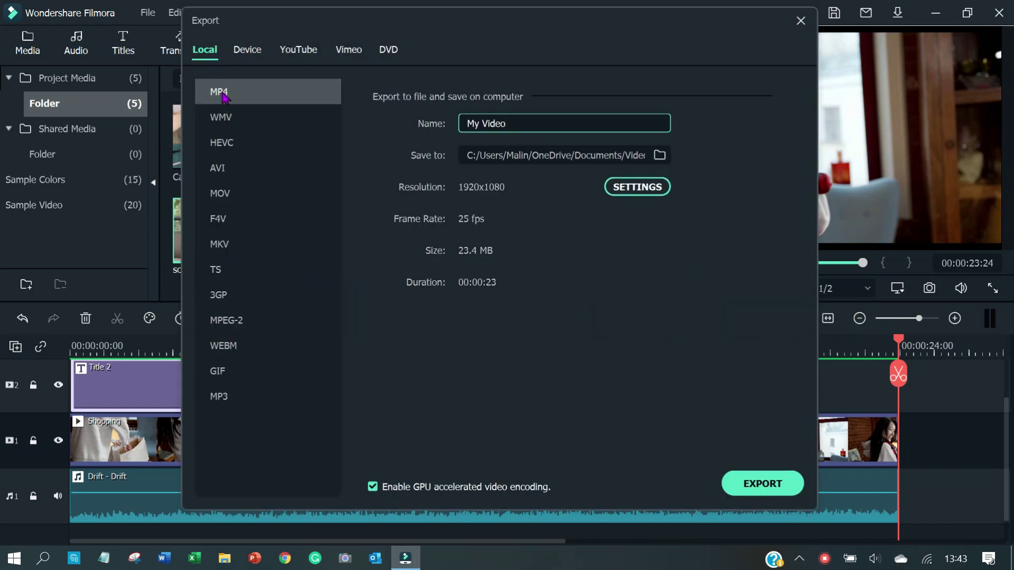
{"action": "left_click_drag", "start_coordinate": [529, 117], "coordinate": [464, 121]}
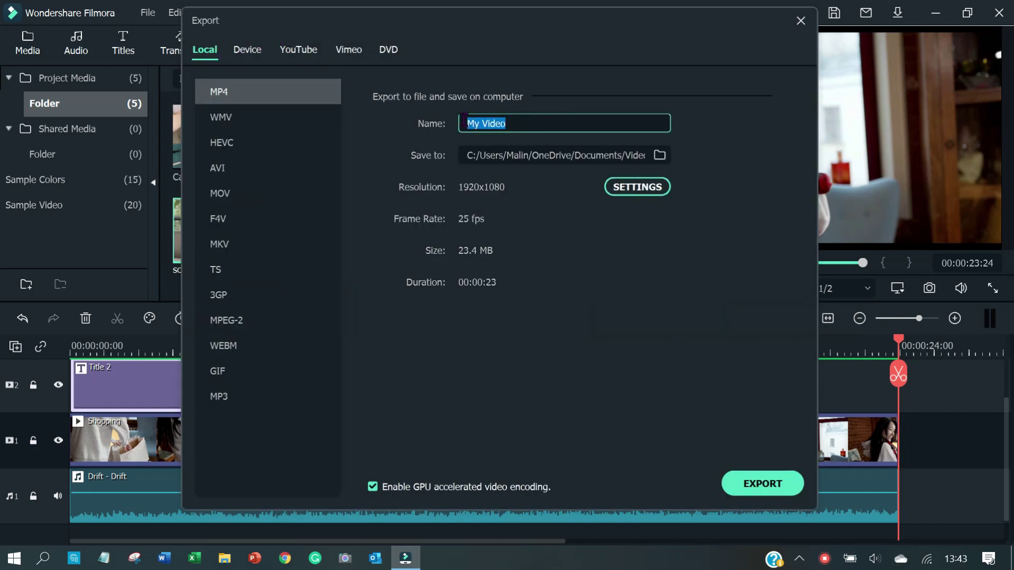
{"action": "type", "text": "Weekend F"}
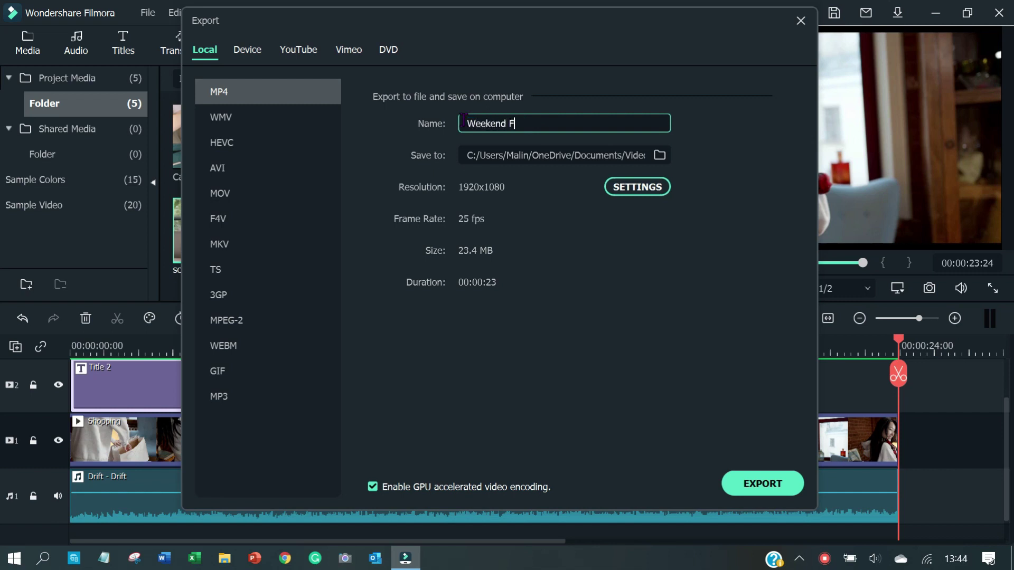